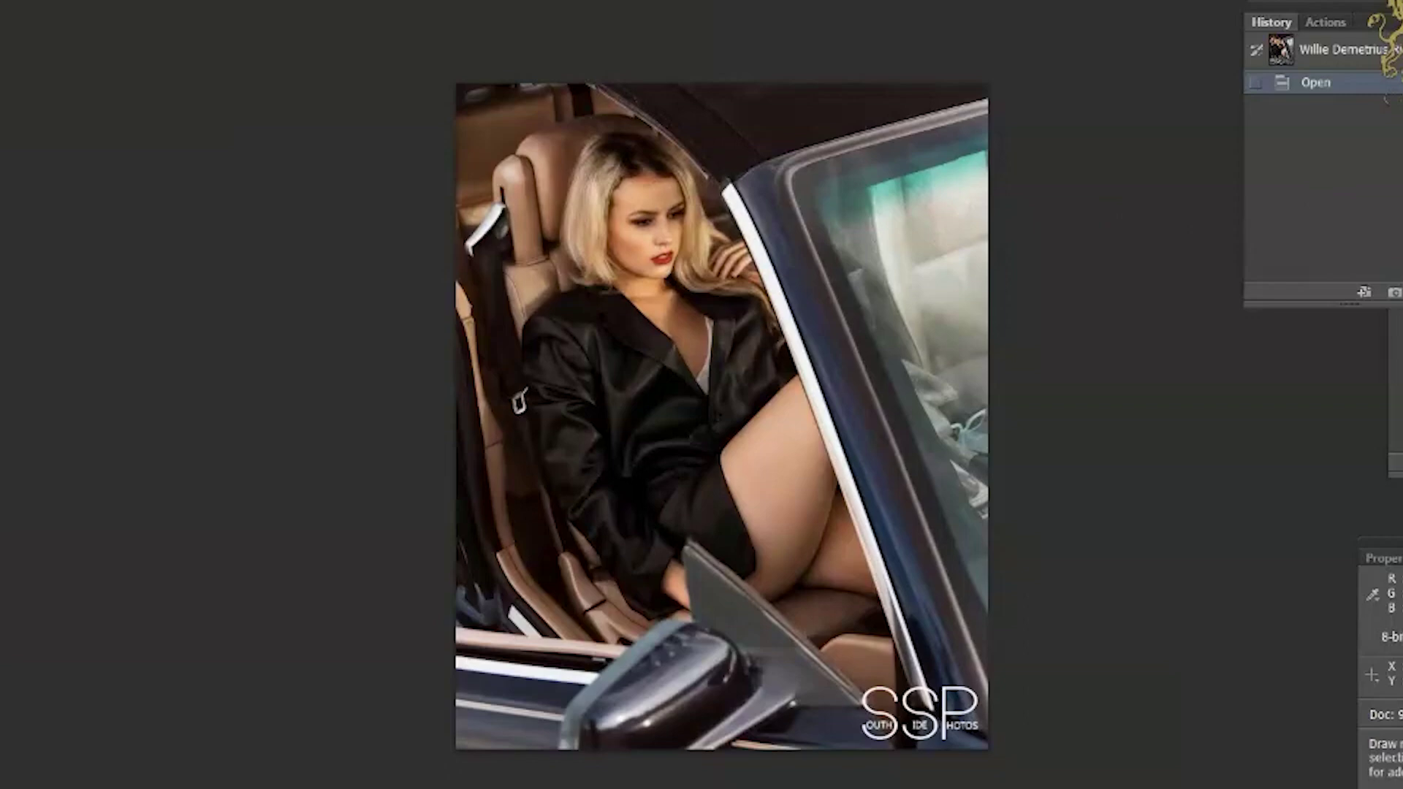
# - Add a new empty layer above the photo and change its blending mode
pyautogui.hotkey('ctrl', 'shift', 'alt', 'n')
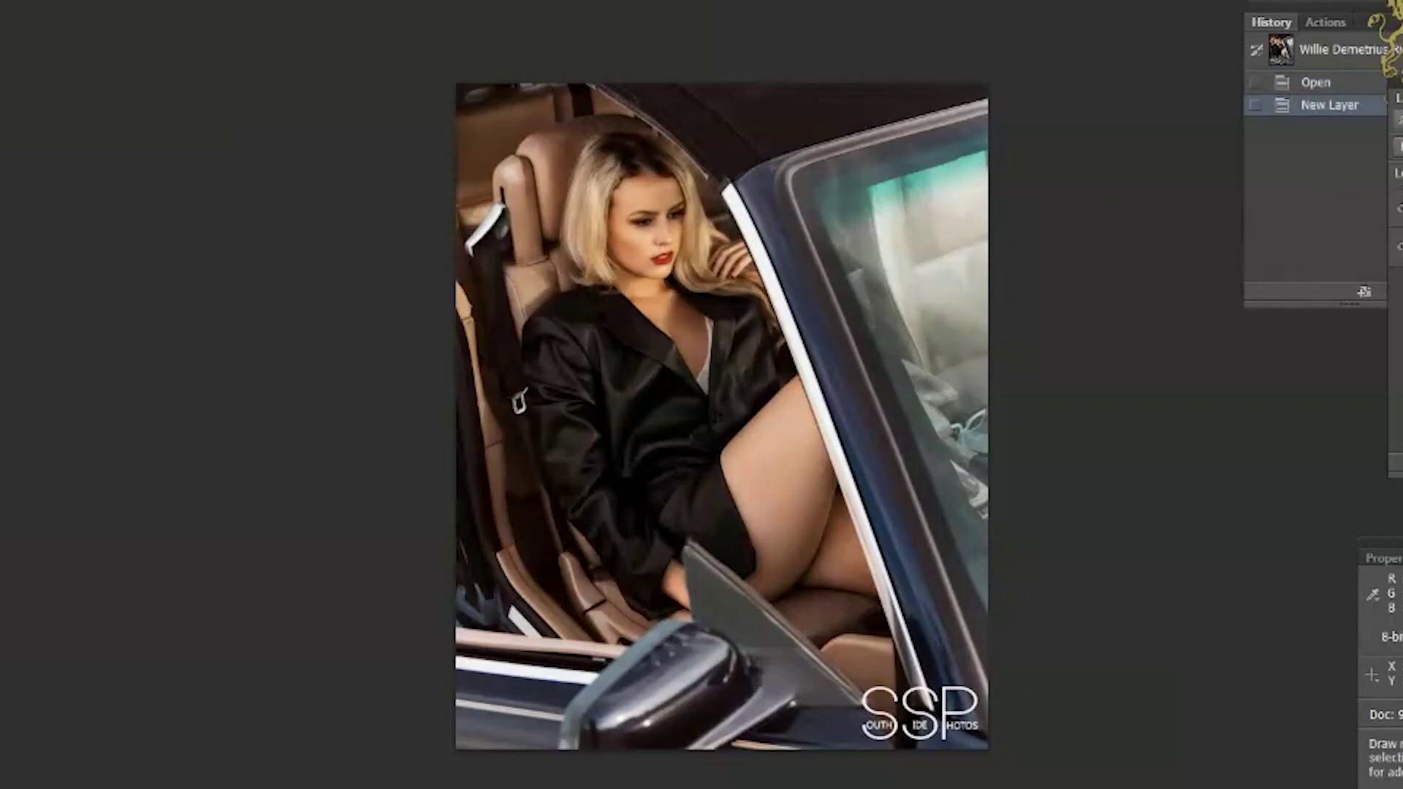
pyautogui.click(1396, 161)
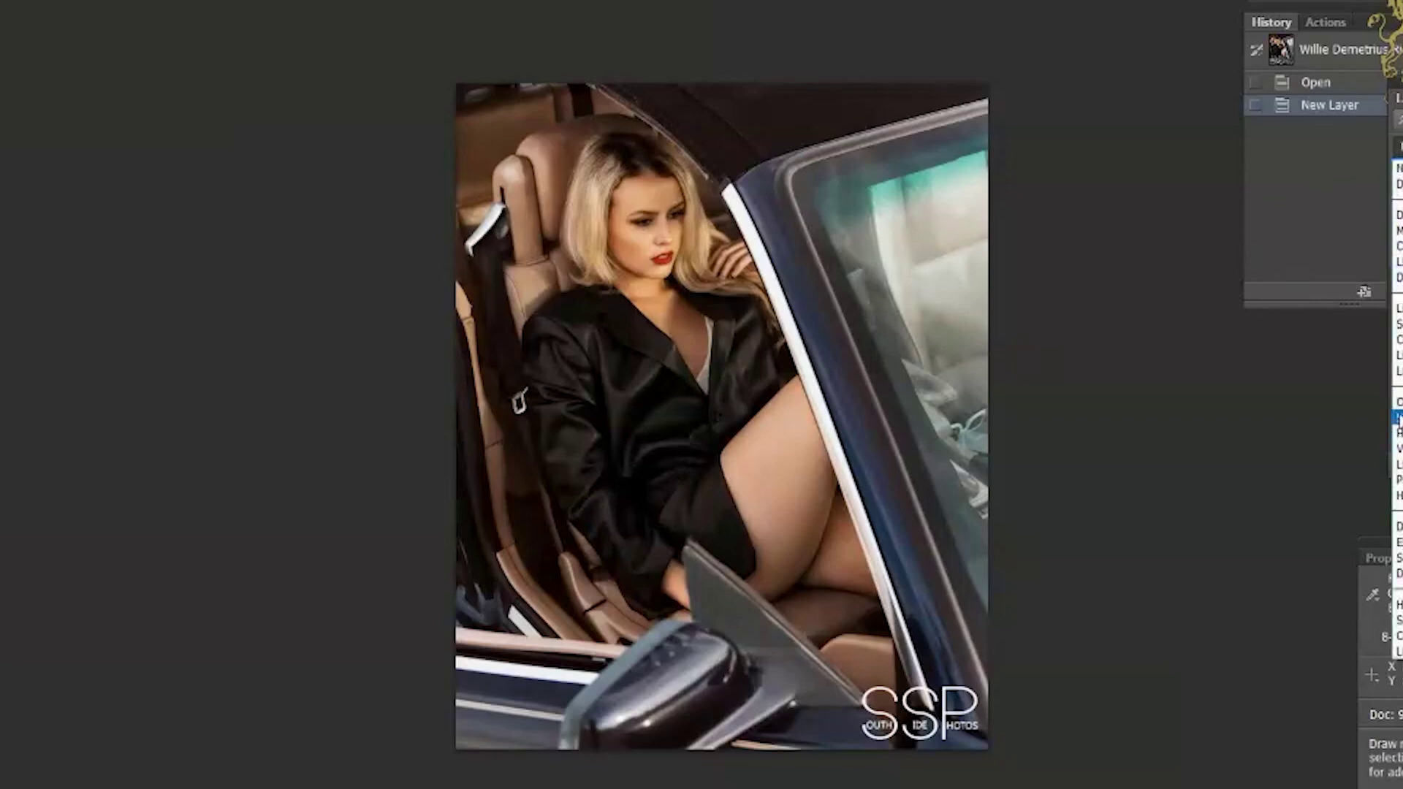
pyautogui.click(1397, 402)
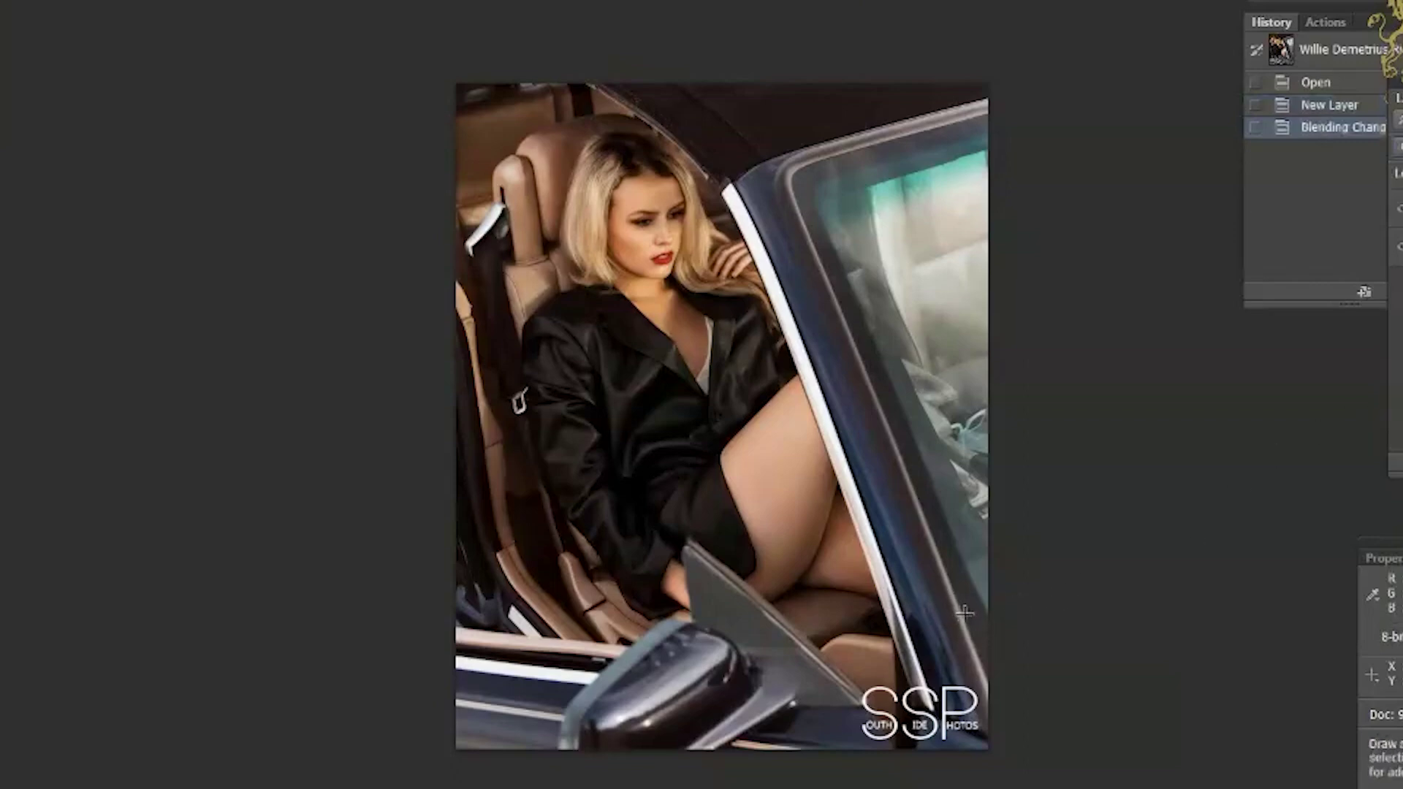
# - Examine the woman's skin tones up close, from the thighs to the chest, hand and face
pyautogui.press('z')
pyautogui.moveTo(786, 594); pyautogui.dragTo(783, 584)
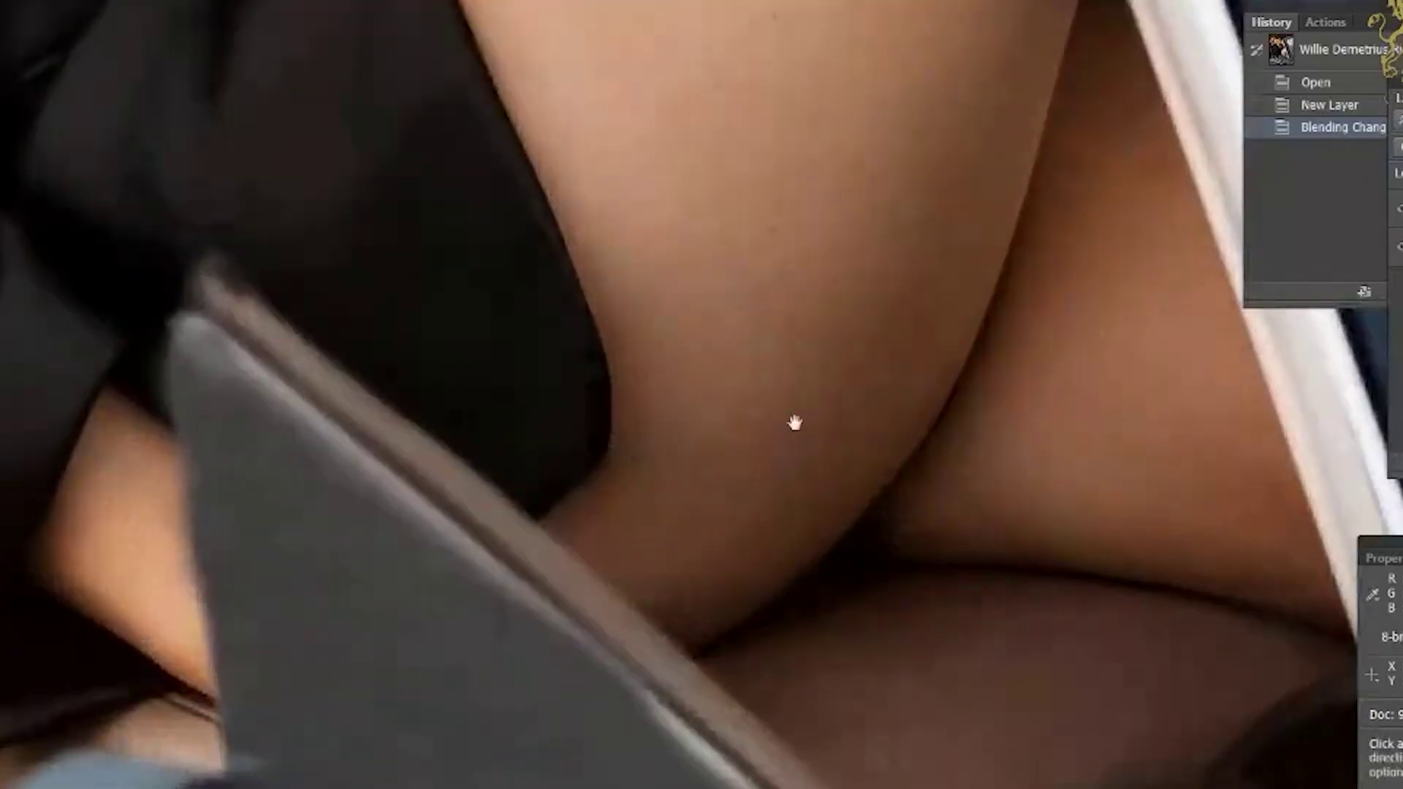
pyautogui.moveTo(766, 387); pyautogui.dragTo(821, 780)
pyautogui.moveTo(803, 628); pyautogui.dragTo(866, 779)
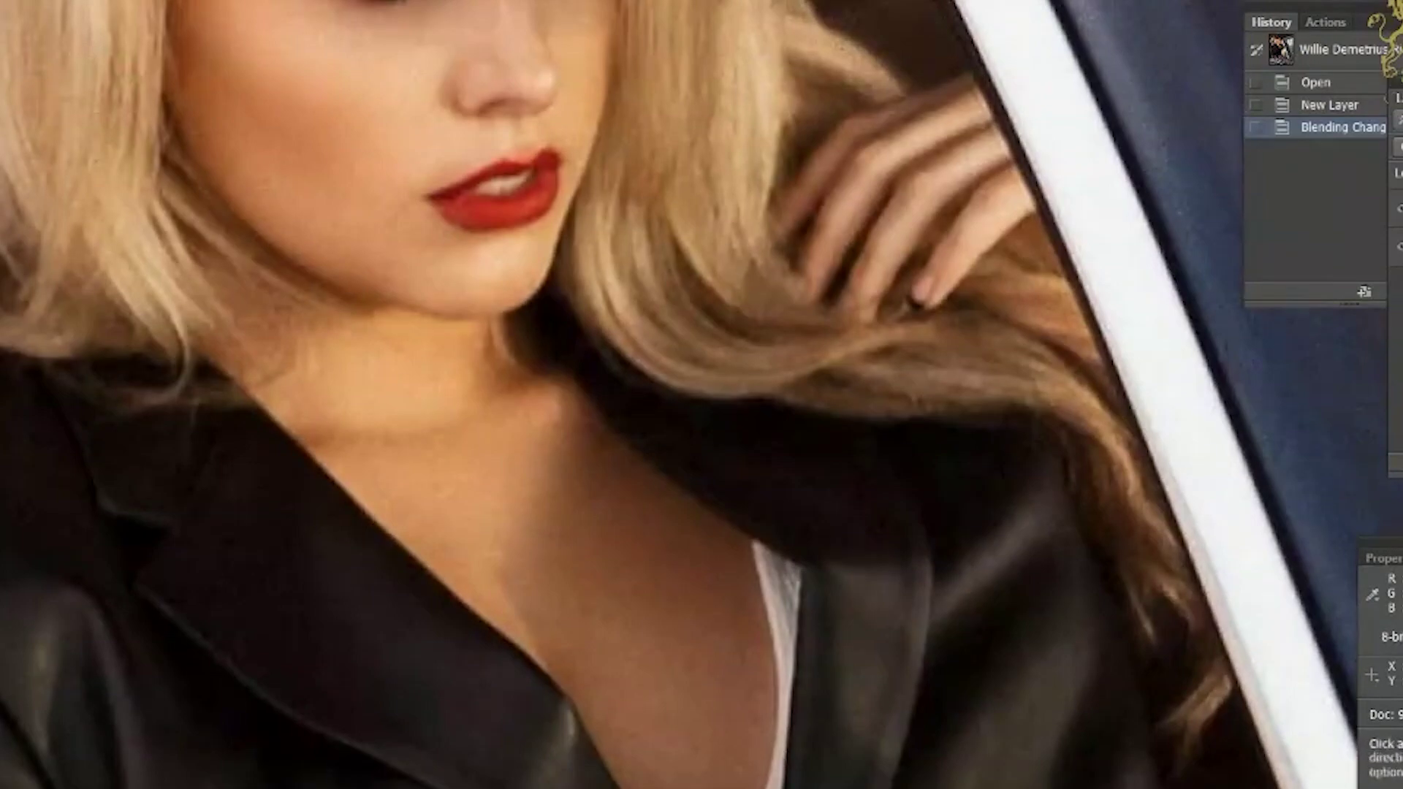
pyautogui.moveTo(840, 657); pyautogui.dragTo(862, 770)
pyautogui.moveTo(570, 760); pyautogui.dragTo(619, 757)
pyautogui.press('l')
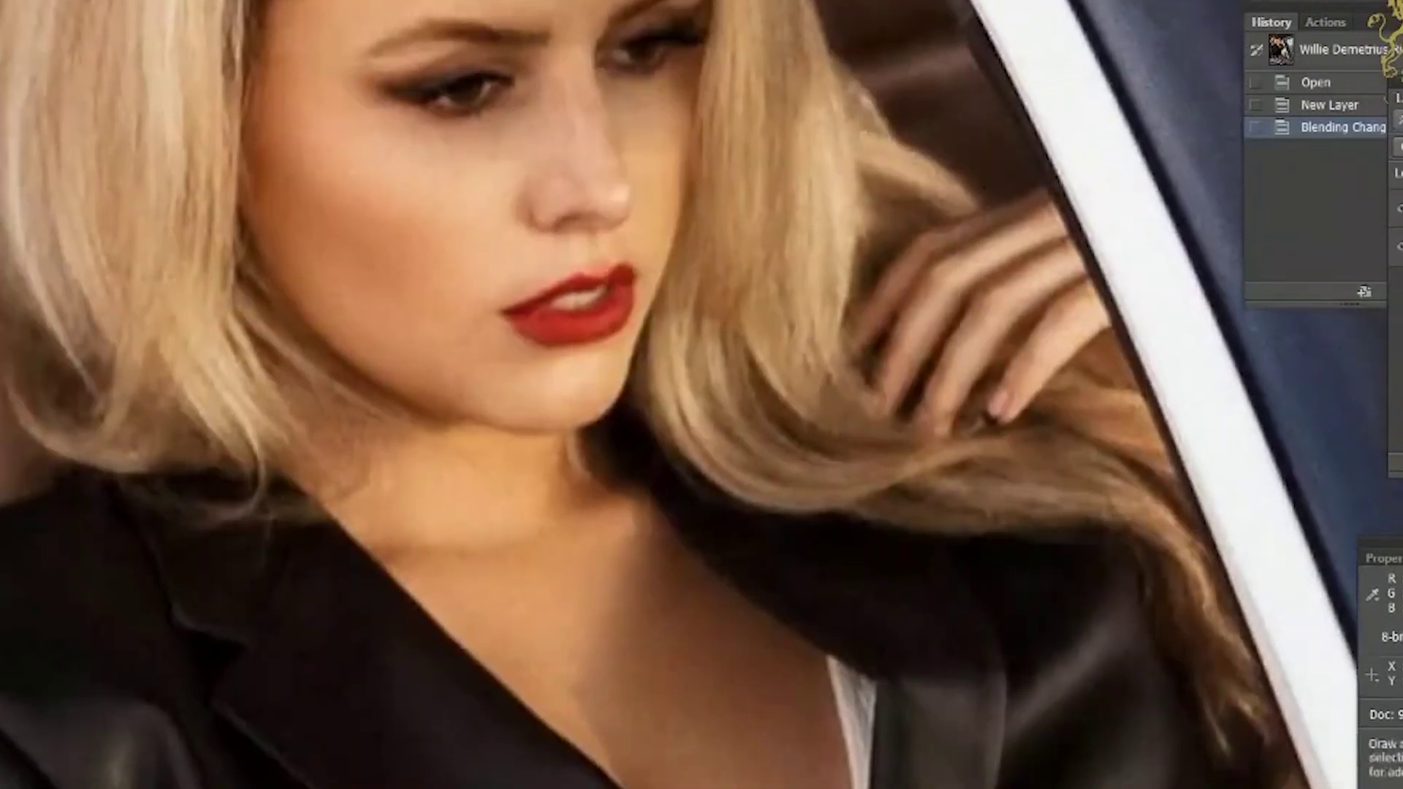
pyautogui.press('h')
pyautogui.press('l')
pyautogui.moveTo(661, 730); pyautogui.dragTo(642, 701)
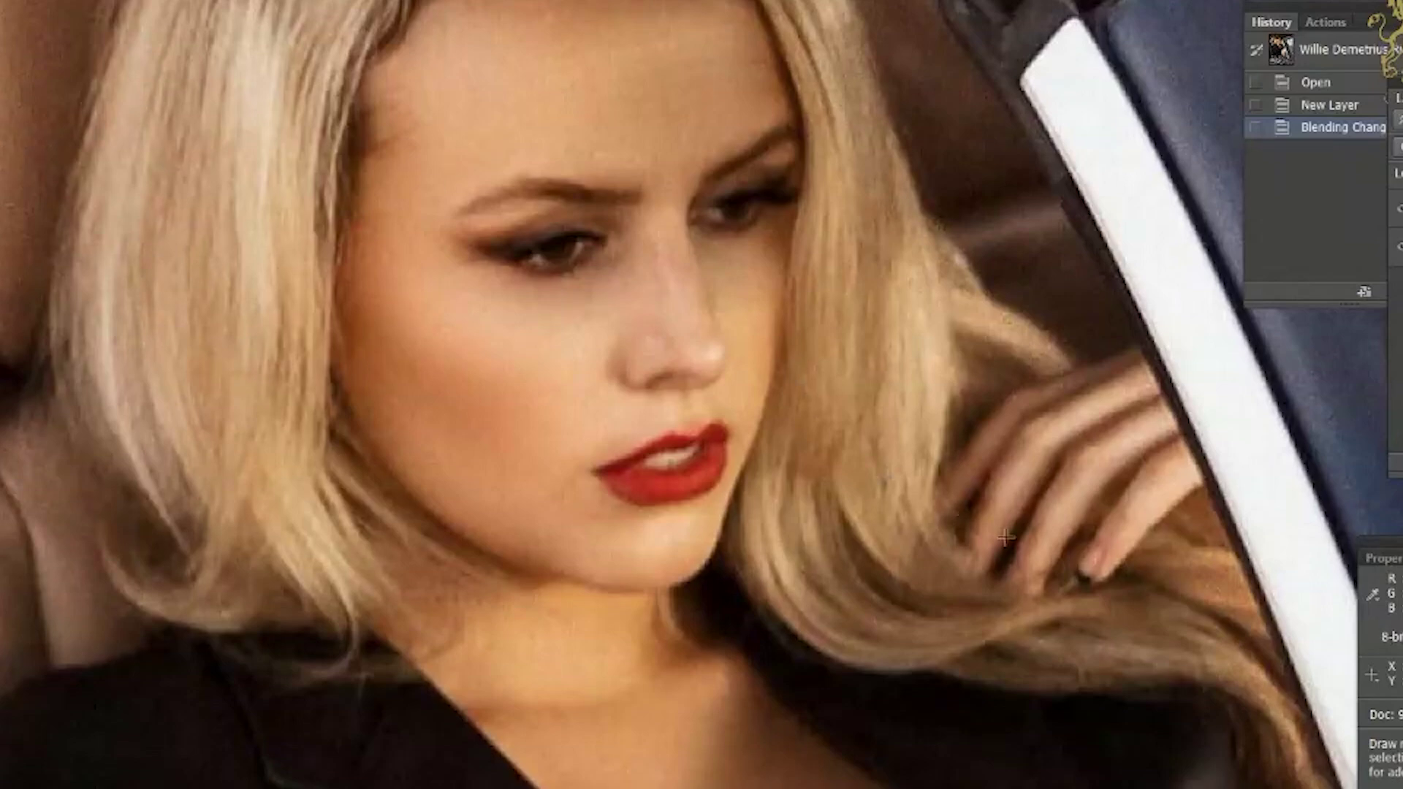
# - Paint corrective colour over the forehead and around the eyes on the new layer with a face-sized soft brush
pyautogui.press('b')
pyautogui.click(22, 2)
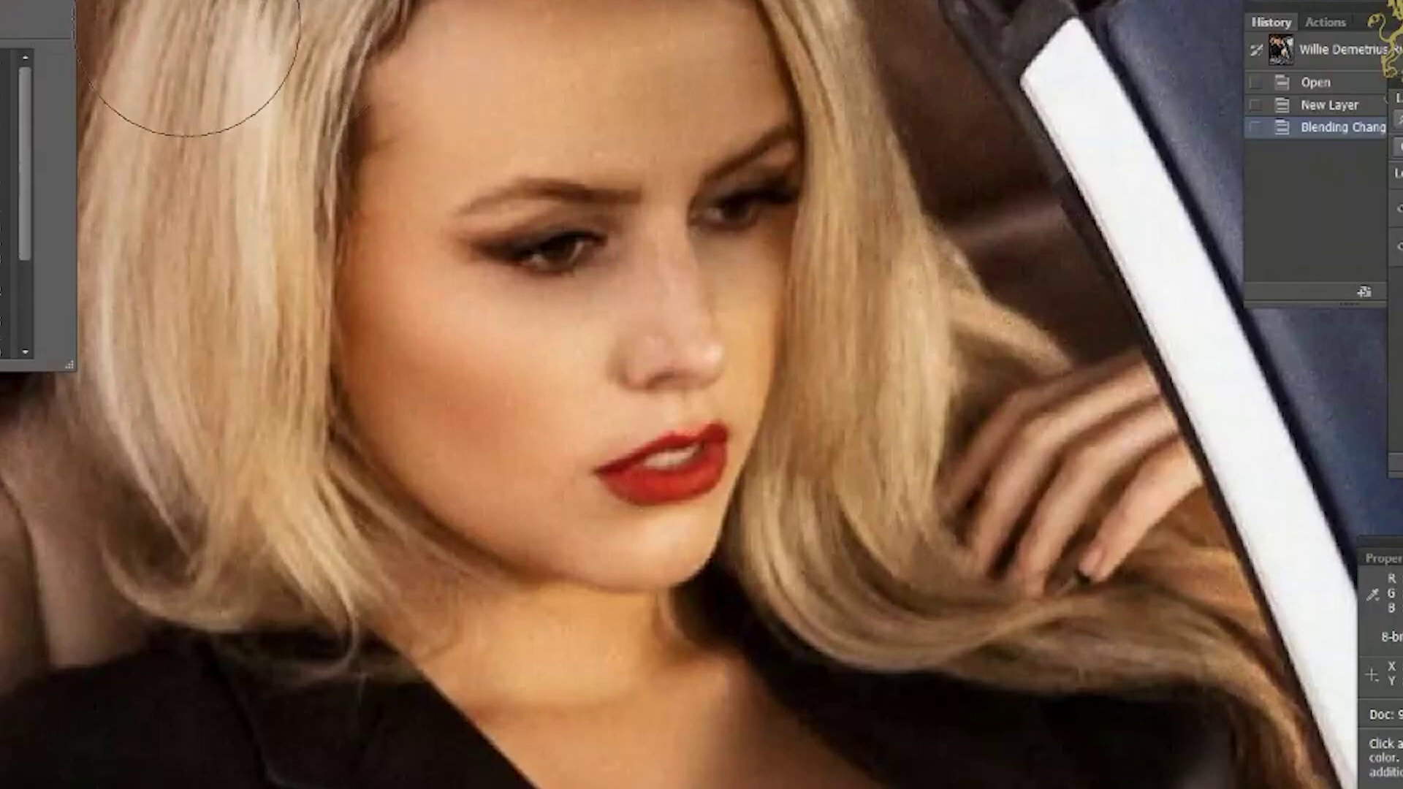
pyautogui.press('Escape')
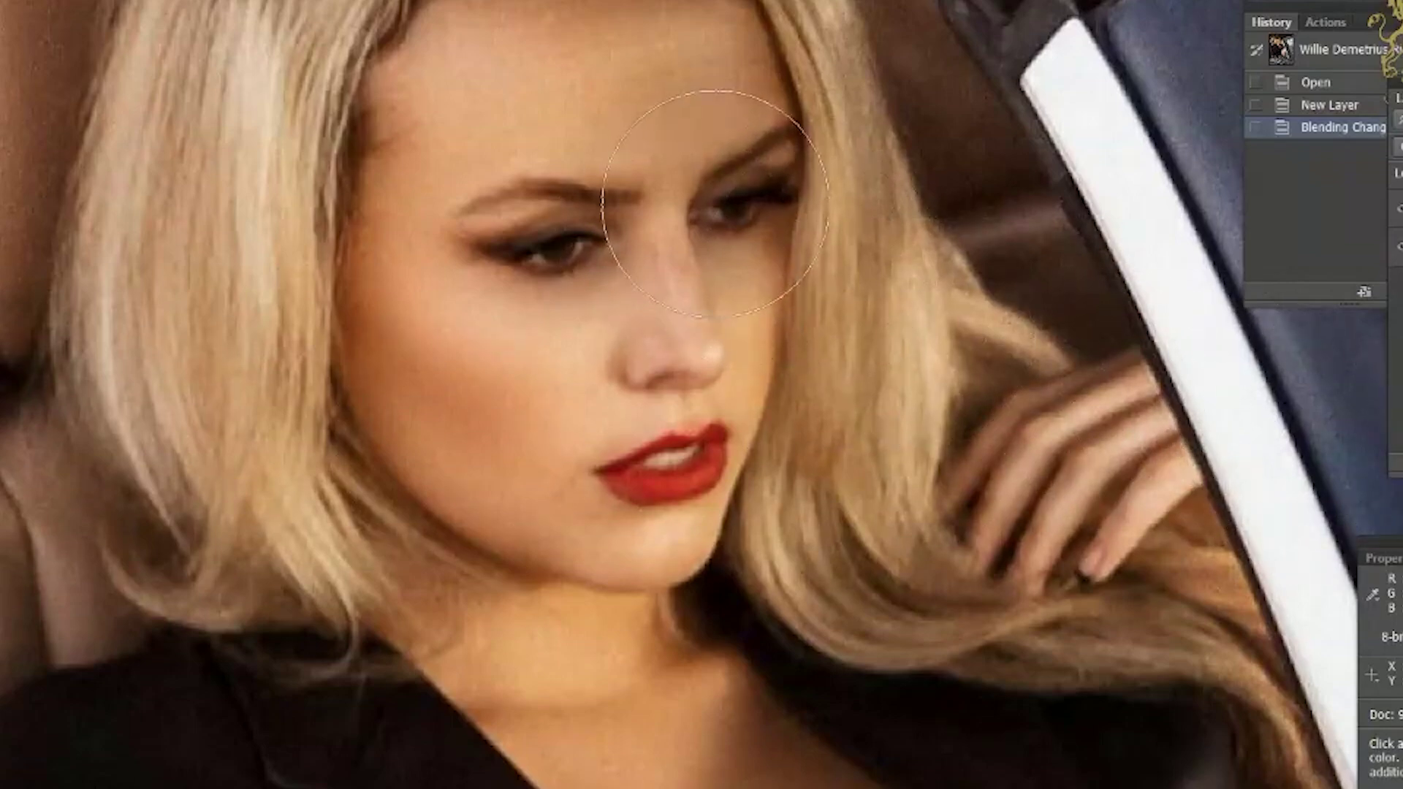
pyautogui.press(']')
pyautogui.press(']')
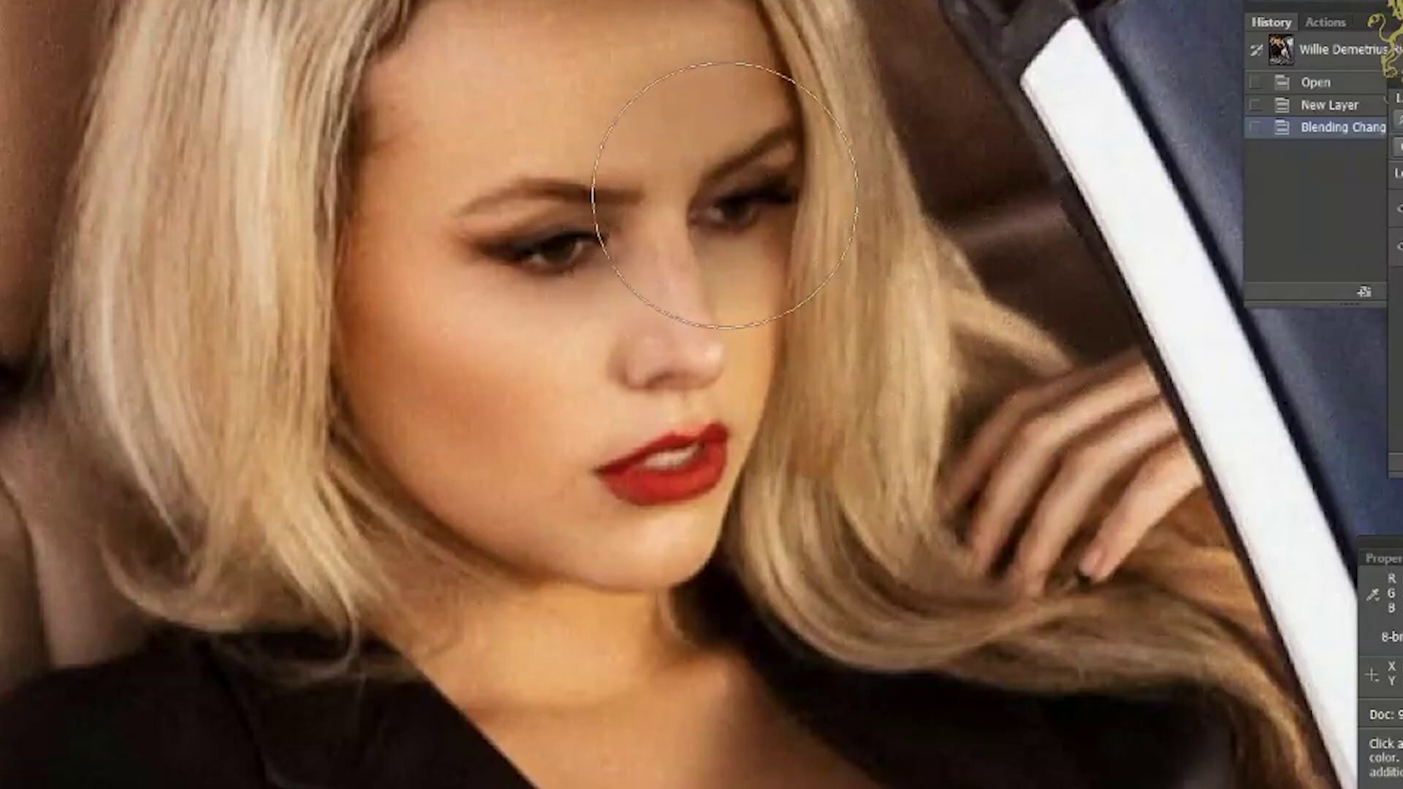
pyautogui.press('[')
pyautogui.press('[')
pyautogui.press('[')
pyautogui.press('[')
pyautogui.press('[')
pyautogui.press('[')
pyautogui.moveTo(747, 200)
pyautogui.mouseDown()
pyautogui.moveTo(710, 221)
pyautogui.moveTo(742, 177)
pyautogui.moveTo(731, 207)
pyautogui.moveTo(731, 128)
pyautogui.mouseUp()
pyautogui.moveTo(731, 128)
pyautogui.mouseDown()
pyautogui.moveTo(712, 84)
pyautogui.moveTo(642, 141)
pyautogui.mouseUp()
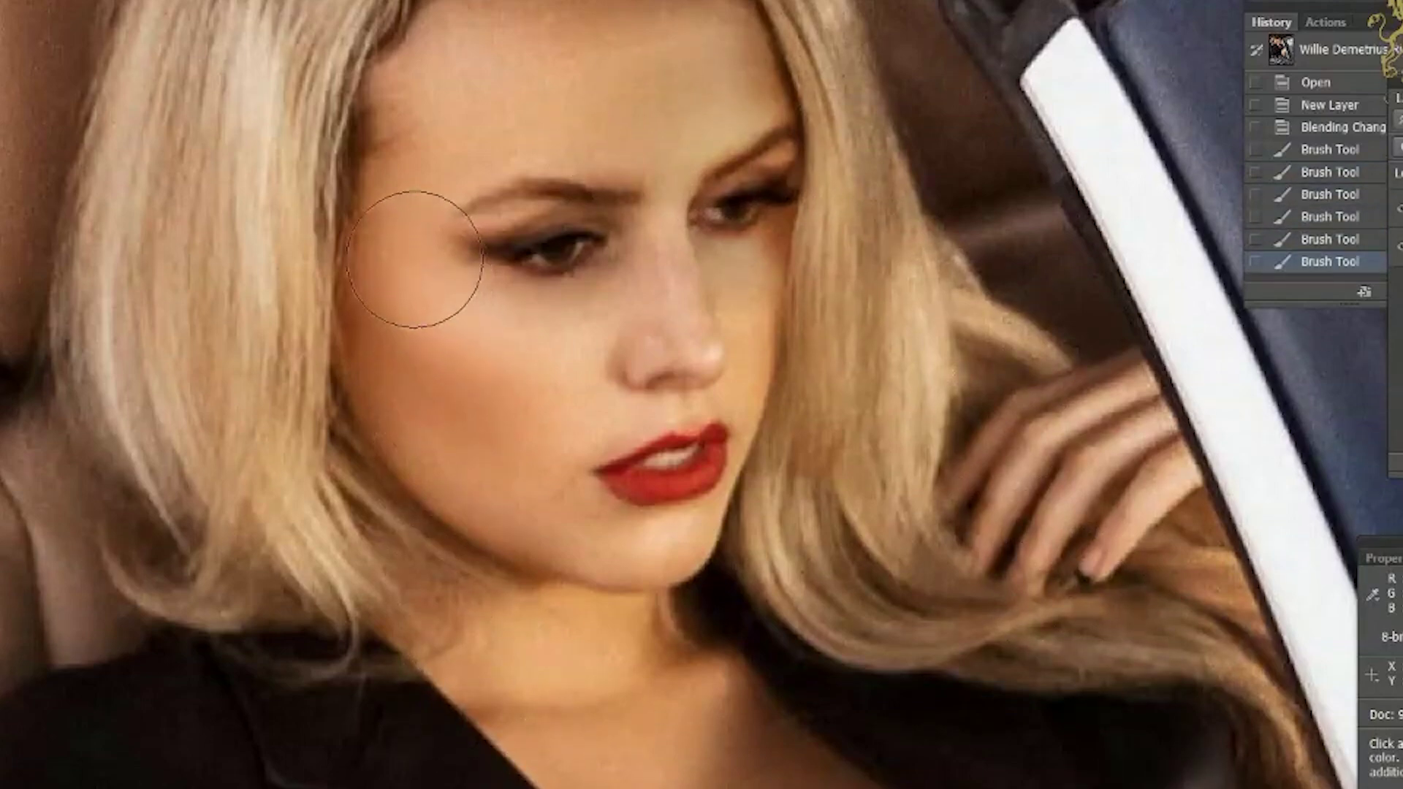
pyautogui.moveTo(557, 227); pyautogui.dragTo(582, 235)
pyautogui.click(582, 234)
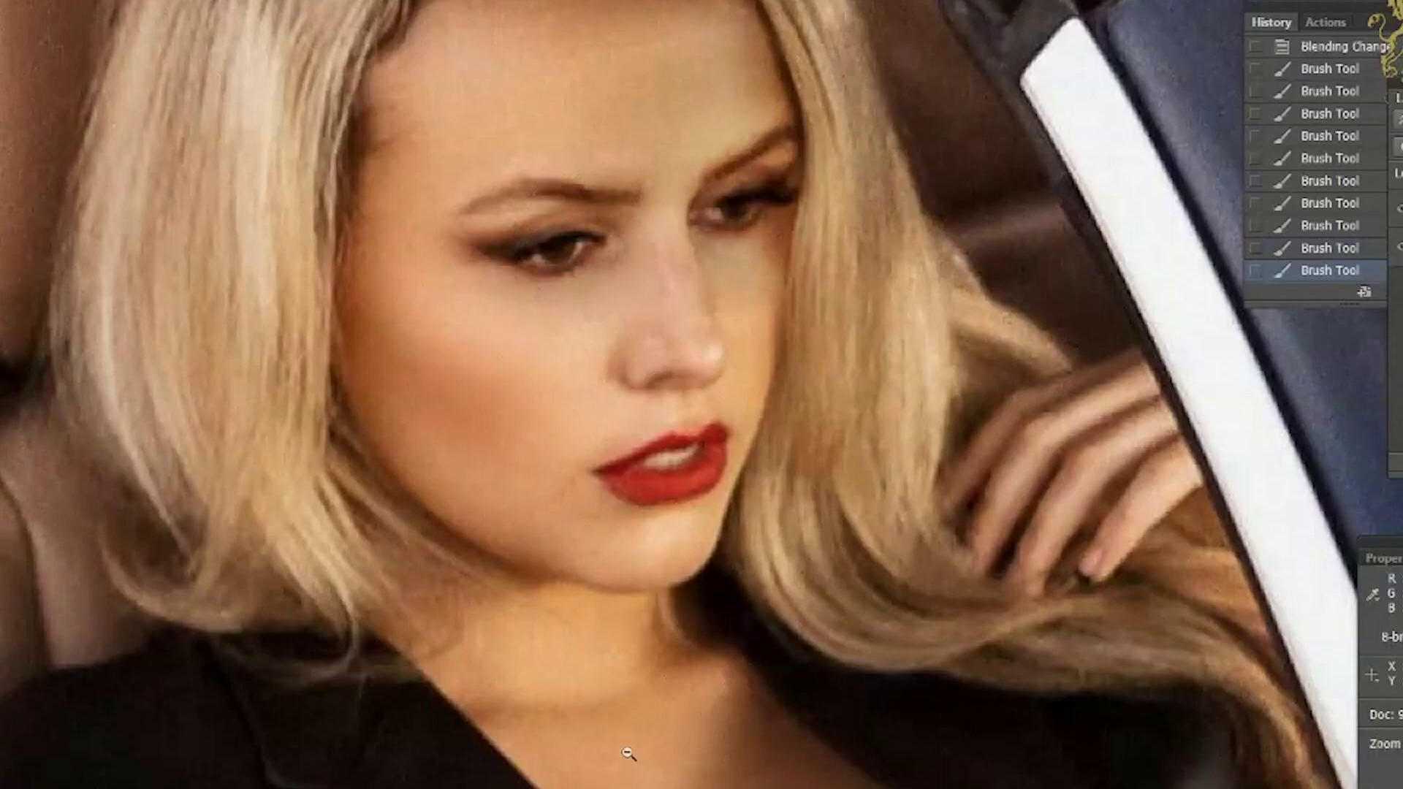
# - Change the opacity of the painted layer and close the car portrait
pyautogui.scroll(-3, 606, 759)
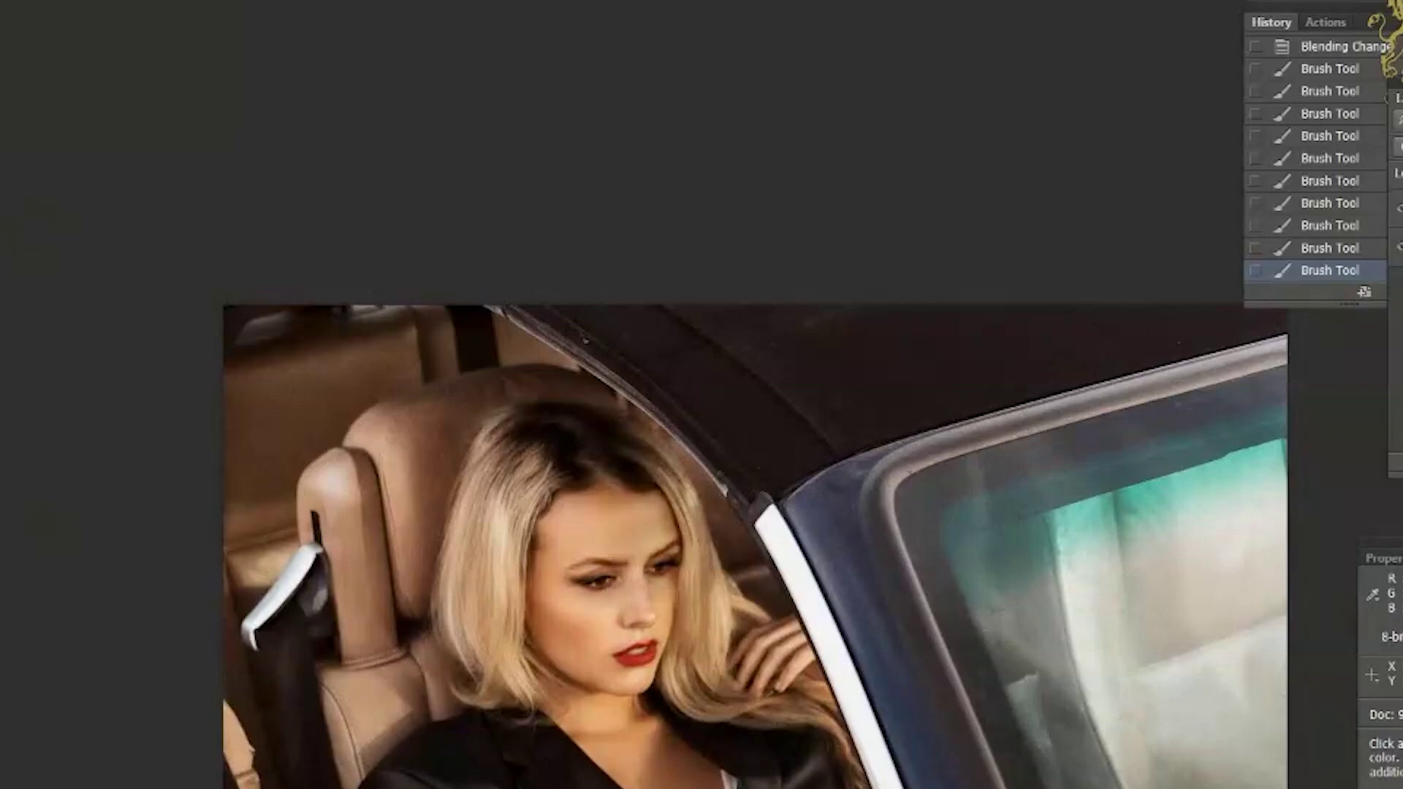
pyautogui.press('5')
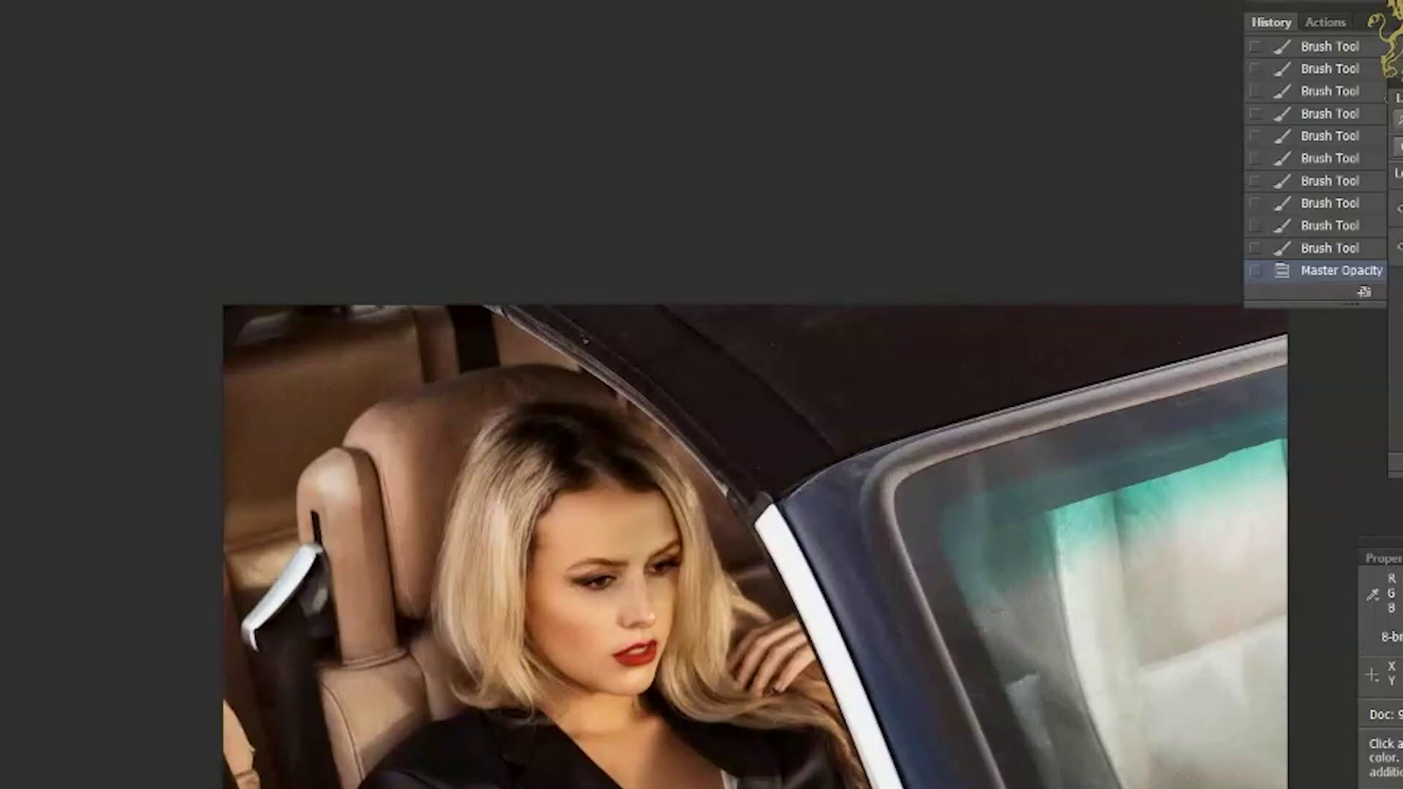
pyautogui.hotkey('ctrl', 'w')
pyautogui.click(746, 257)
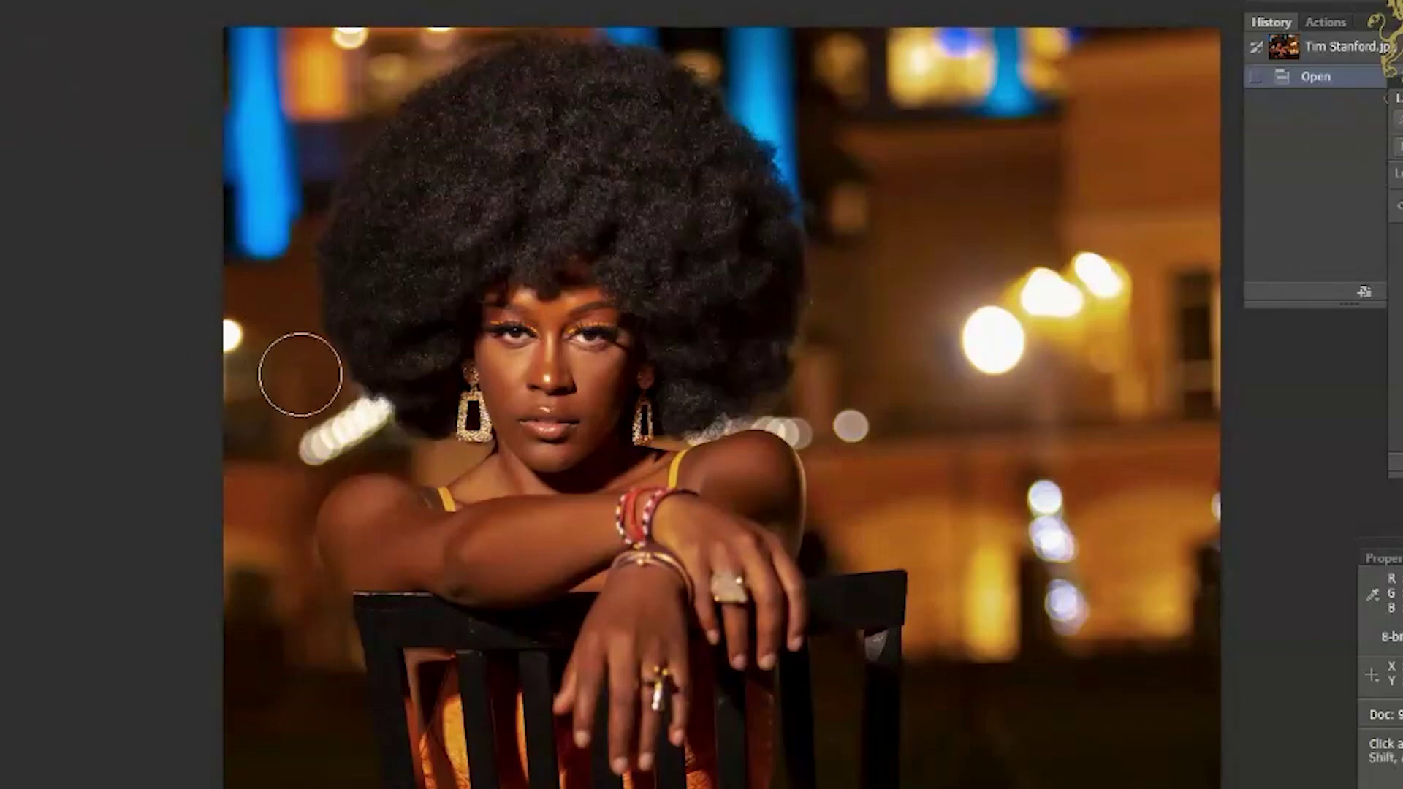
# - Clone dark background with a smaller Clone Stamp over the elongated white light beside the woman's hair, replacing the last stroke
pyautogui.press('[')
pyautogui.press('[')
pyautogui.press('[')
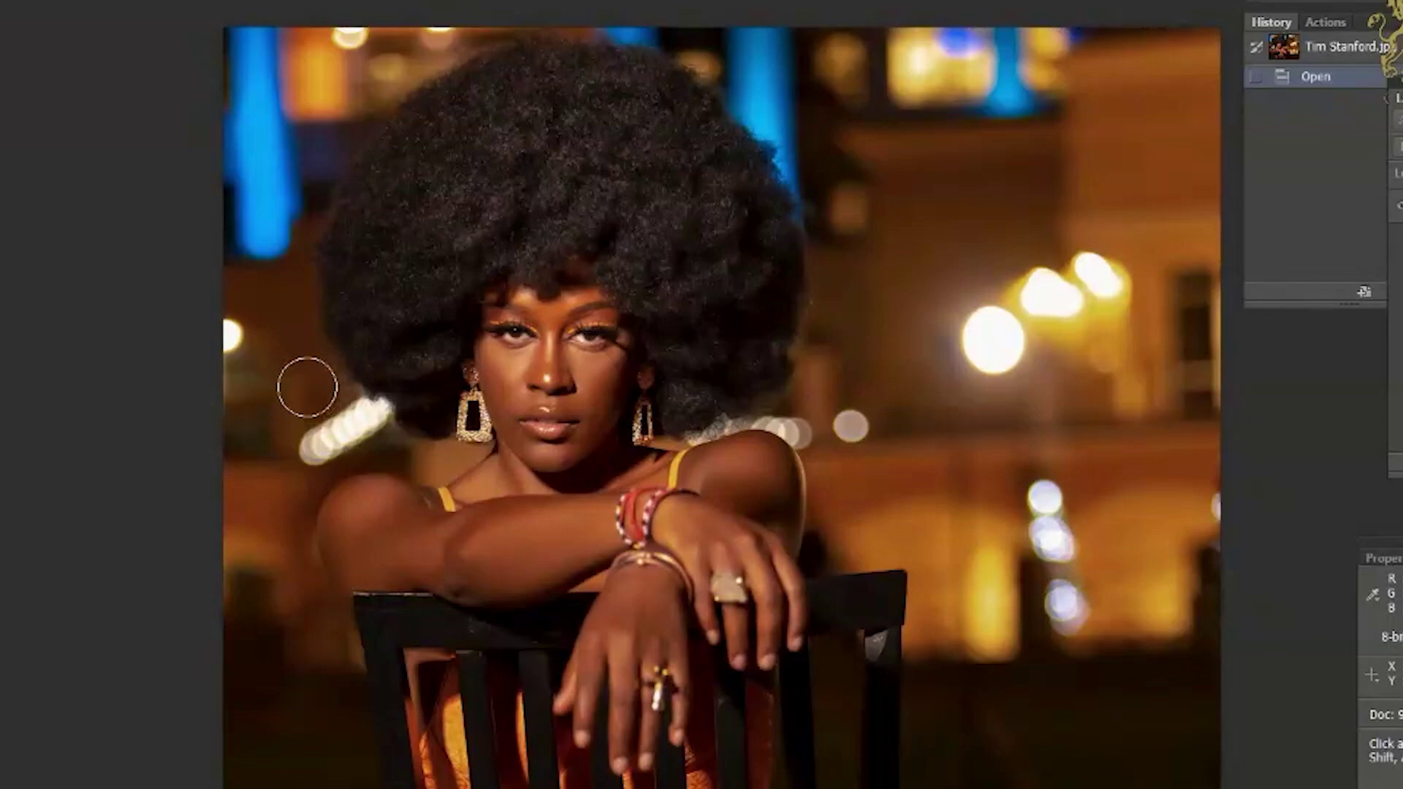
pyautogui.press('j')
pyautogui.moveTo(311, 385)
pyautogui.mouseDown()
pyautogui.moveTo(329, 412)
pyautogui.moveTo(314, 441)
pyautogui.mouseUp()
pyautogui.moveTo(320, 438); pyautogui.dragTo(336, 427)
pyautogui.moveTo(344, 427); pyautogui.dragTo(360, 416)
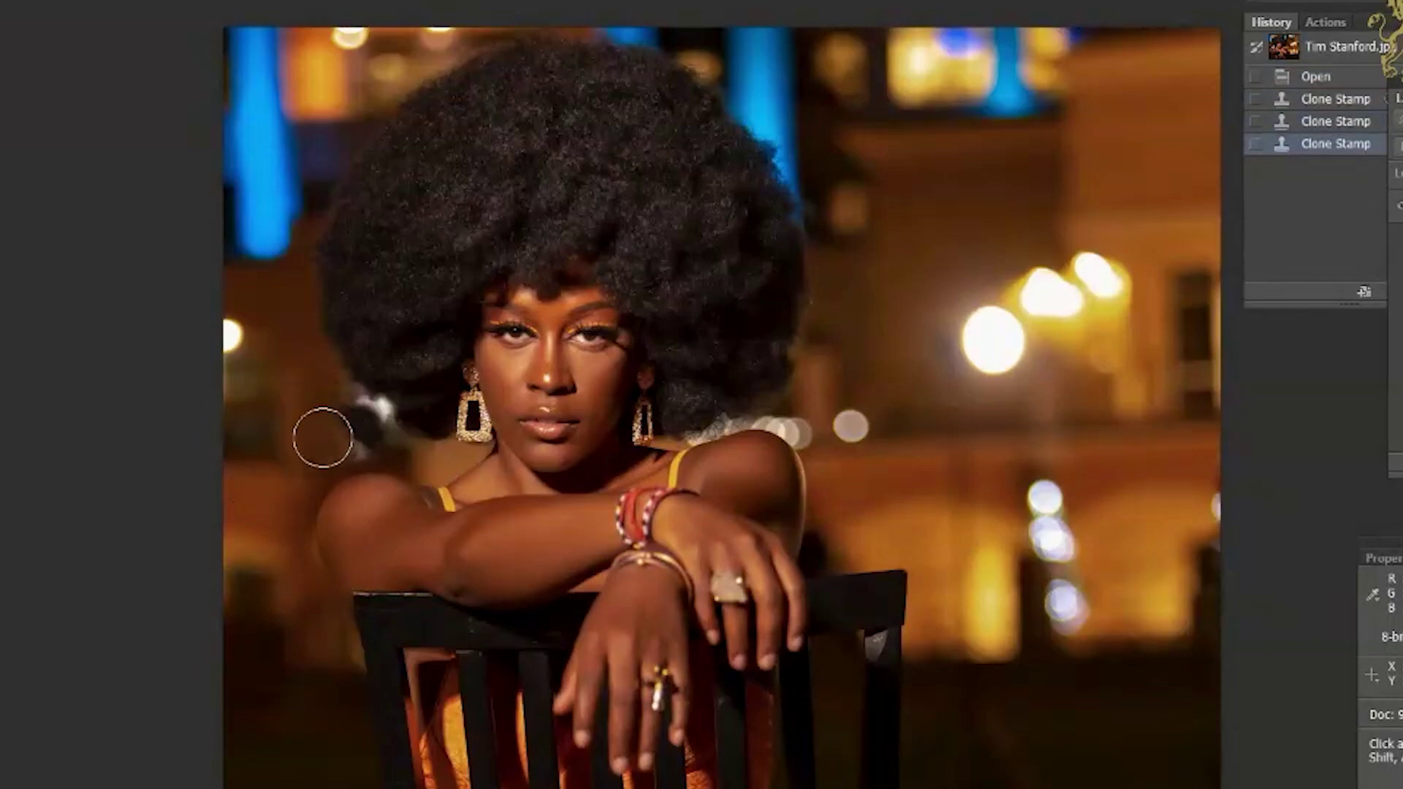
pyautogui.hotkey('ctrl', 'z')
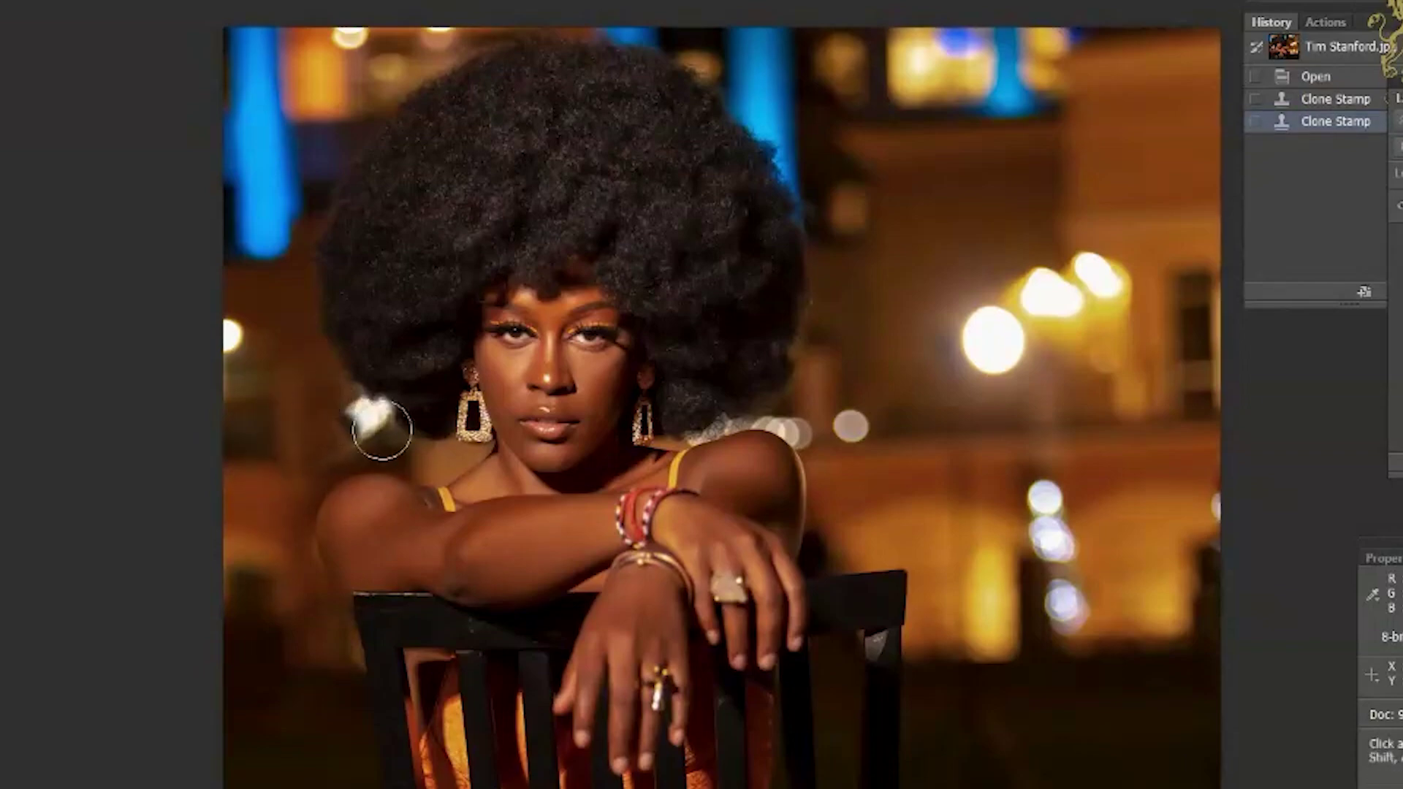
pyautogui.click(354, 429)
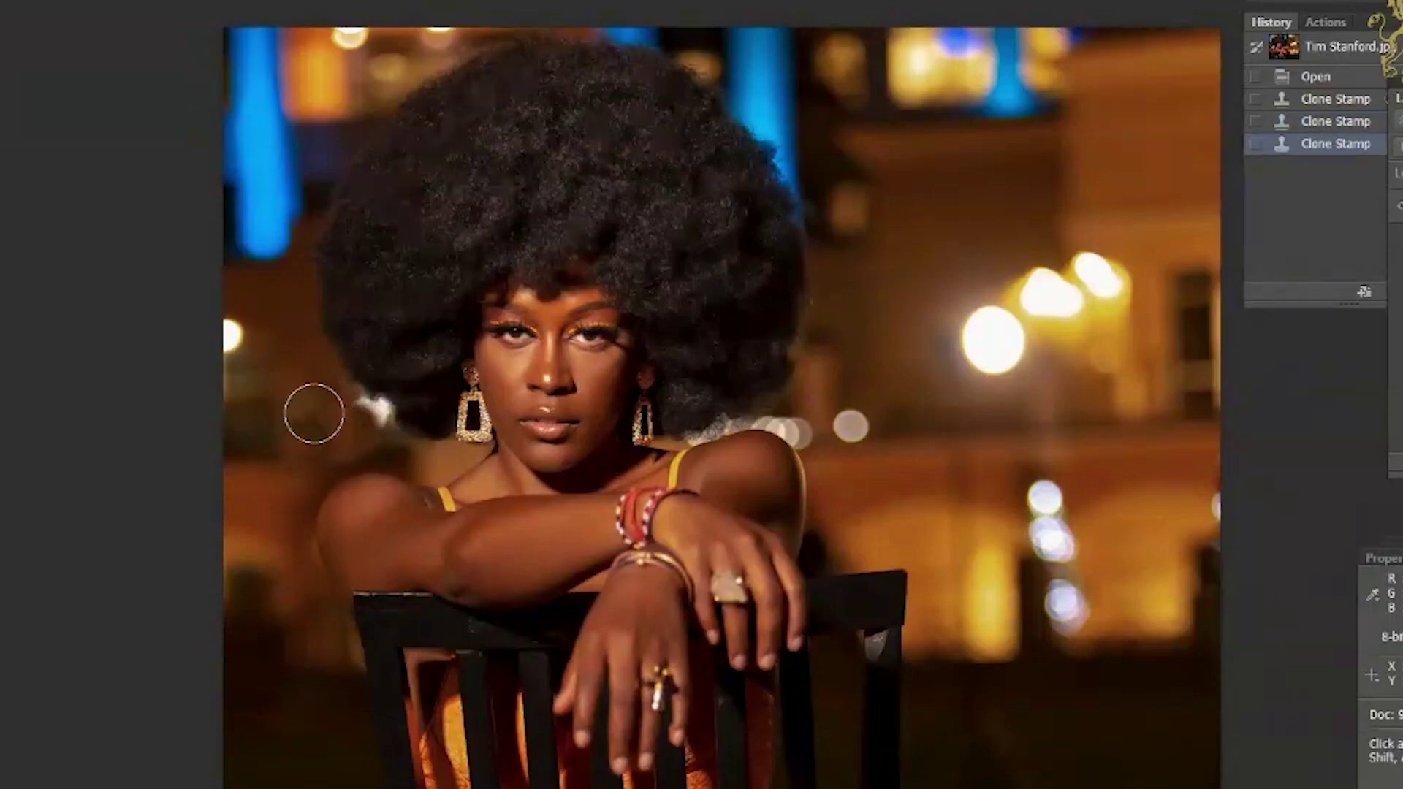
# - Clone out the remaining white spot against the lower edge of the hair
pyautogui.press('j')
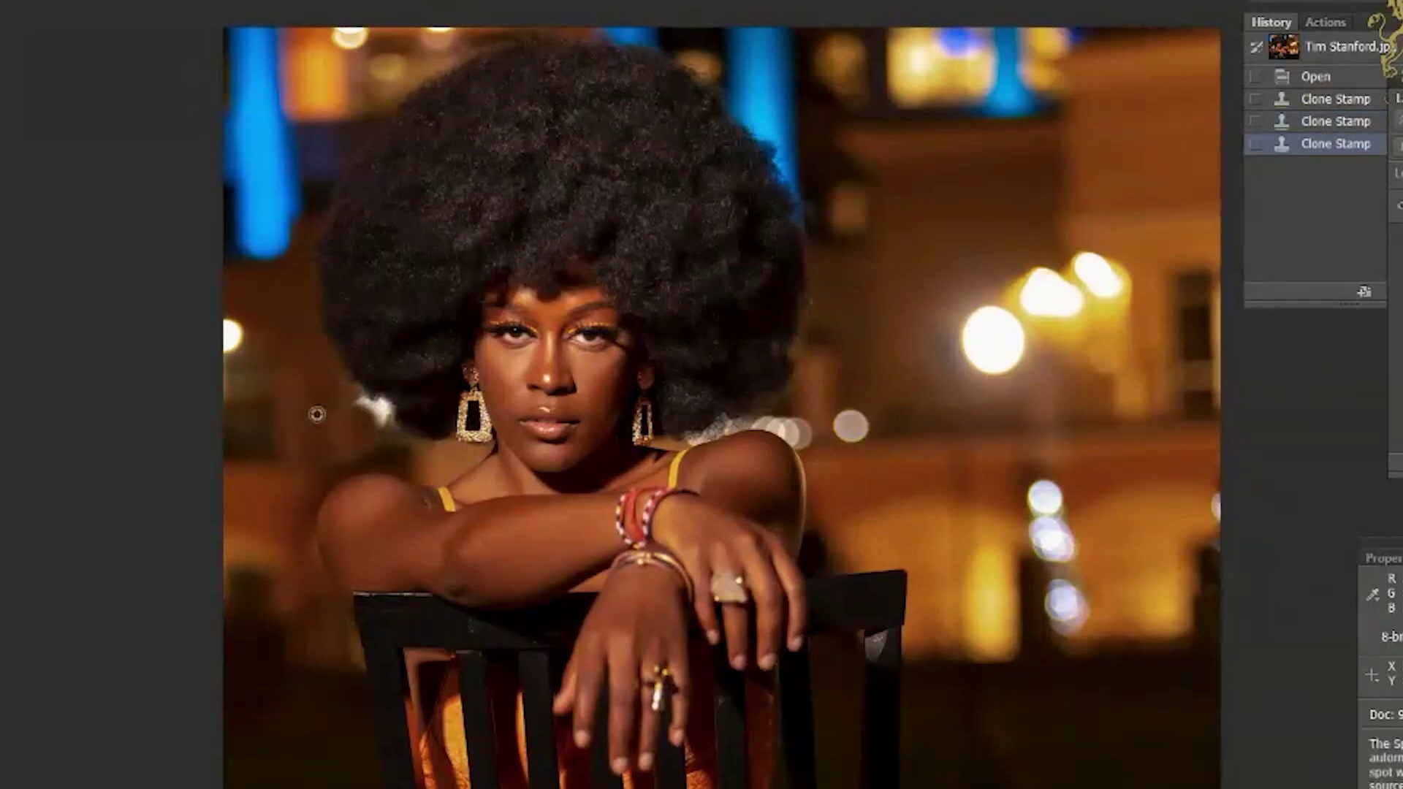
pyautogui.press(']')
pyautogui.press(']')
pyautogui.press(']')
pyautogui.moveTo(347, 416); pyautogui.dragTo(363, 421)
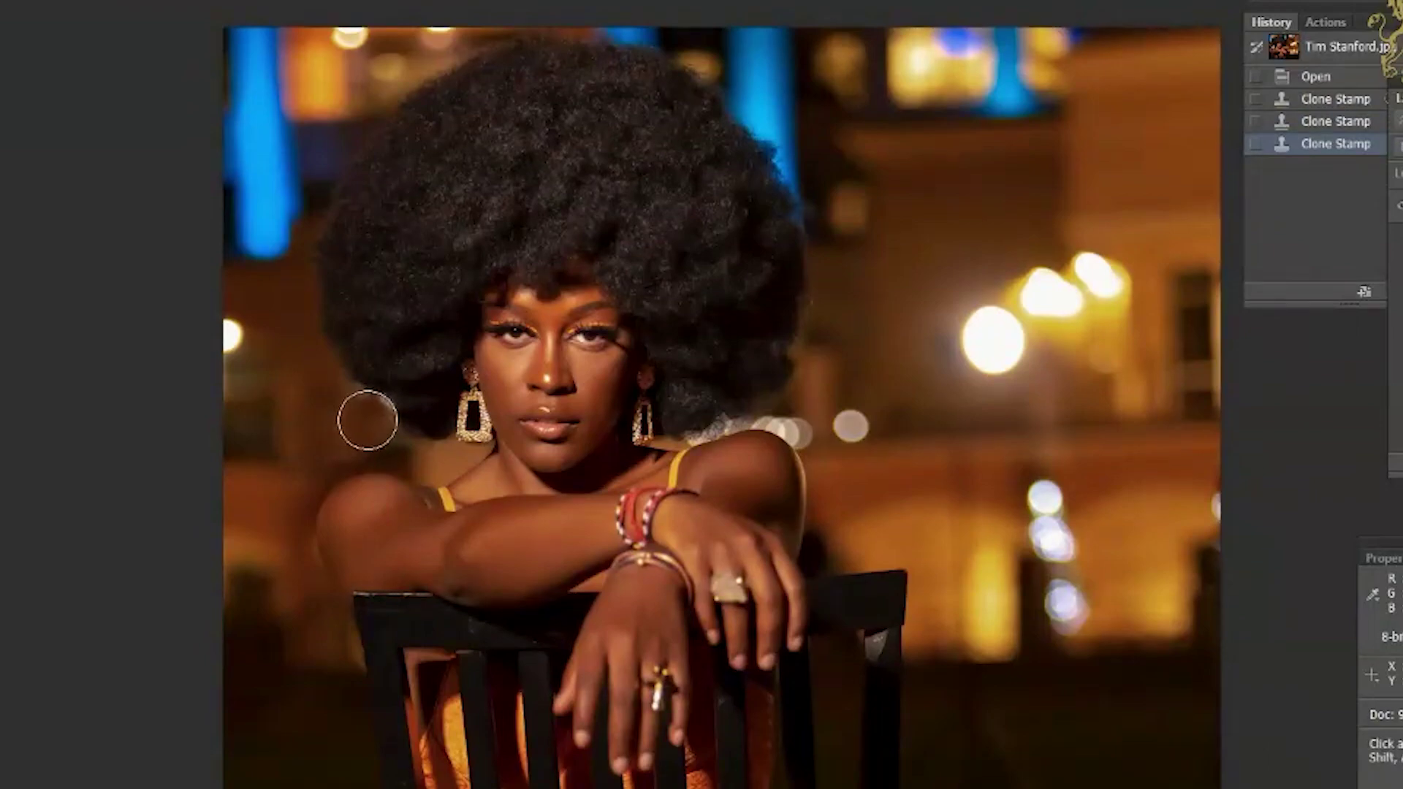
pyautogui.click(370, 417)
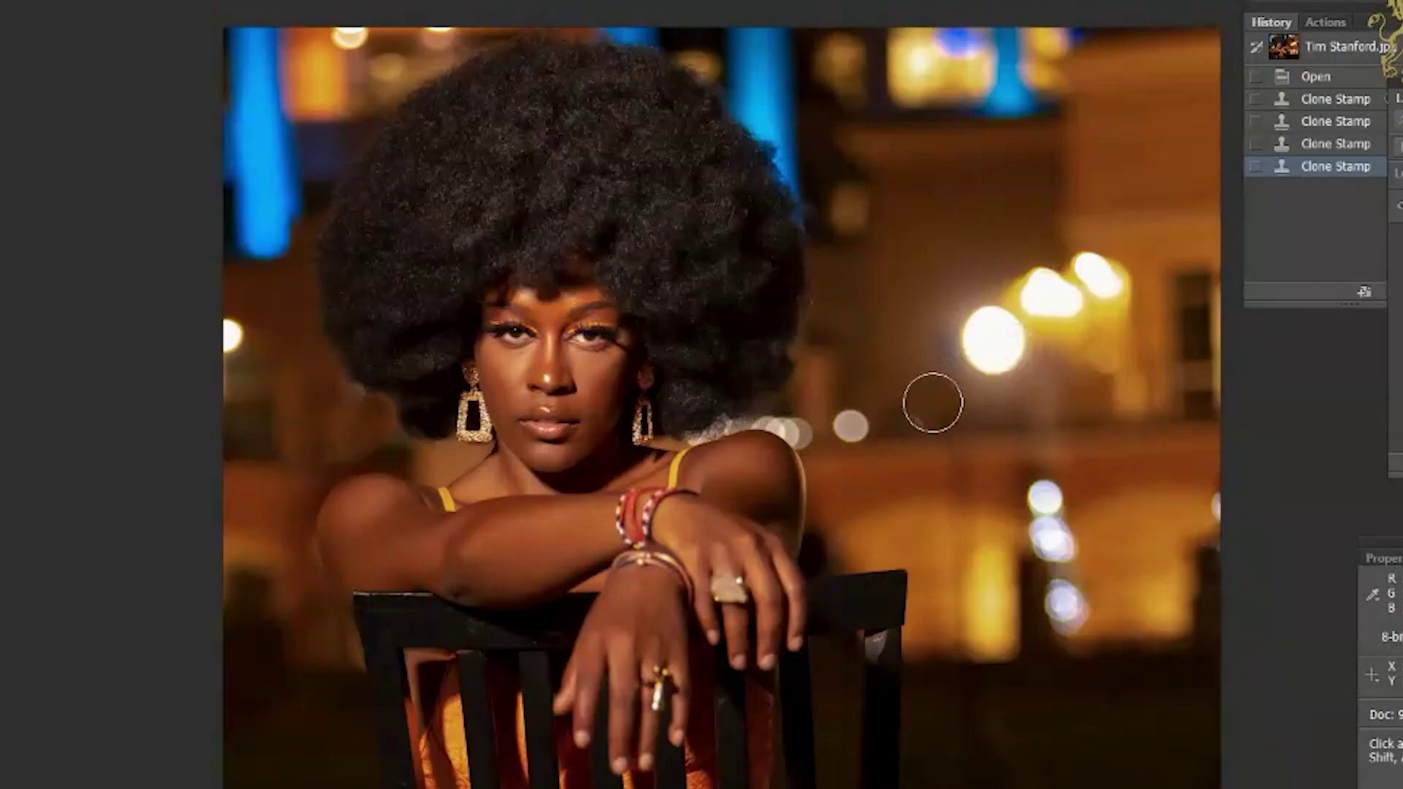
# - Outline the cluster of three bright street lights with the Patch tool and replace it with plain wall background
pyautogui.press('l')
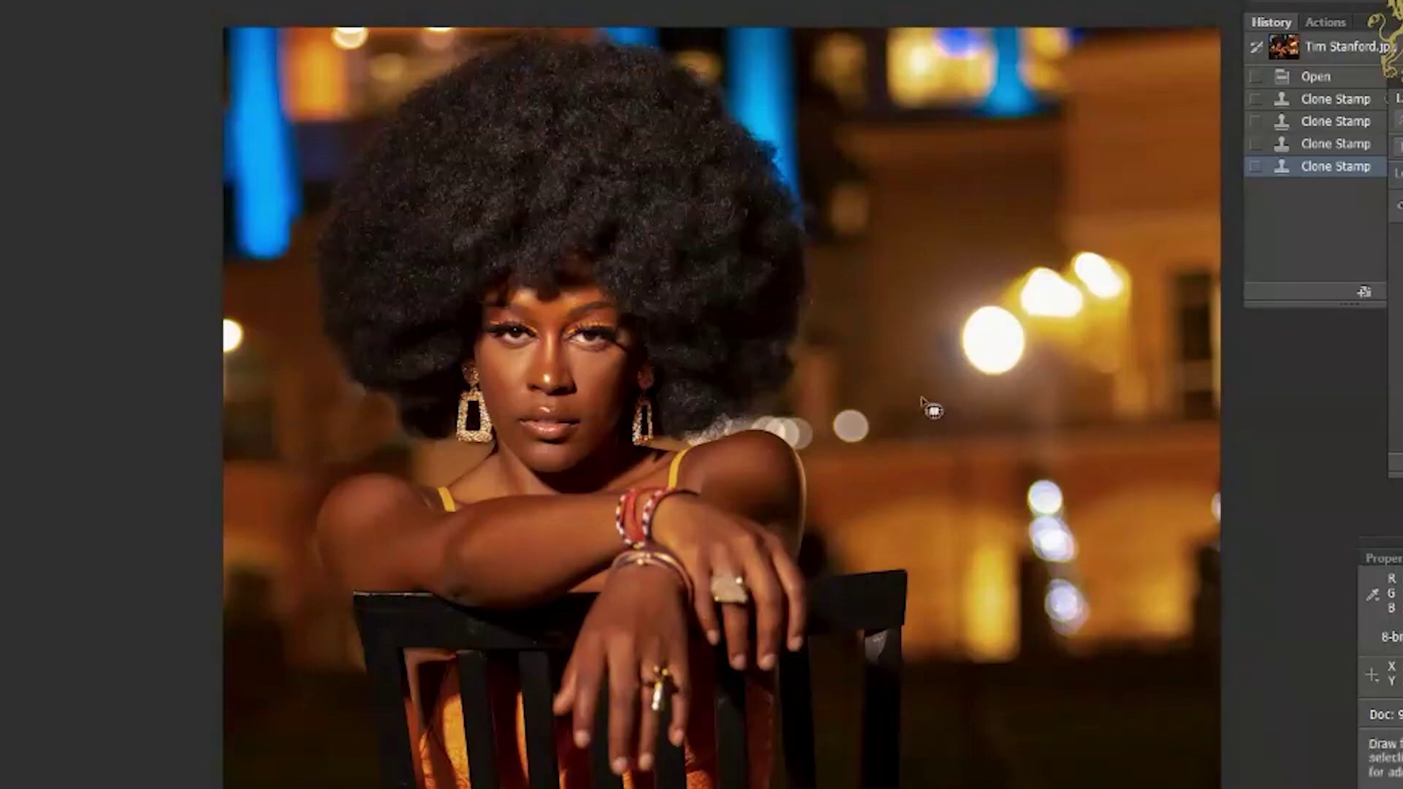
pyautogui.moveTo(984, 273)
pyautogui.mouseDown()
pyautogui.moveTo(1068, 222)
pyautogui.moveTo(1108, 227)
pyautogui.moveTo(1118, 274)
pyautogui.mouseUp()
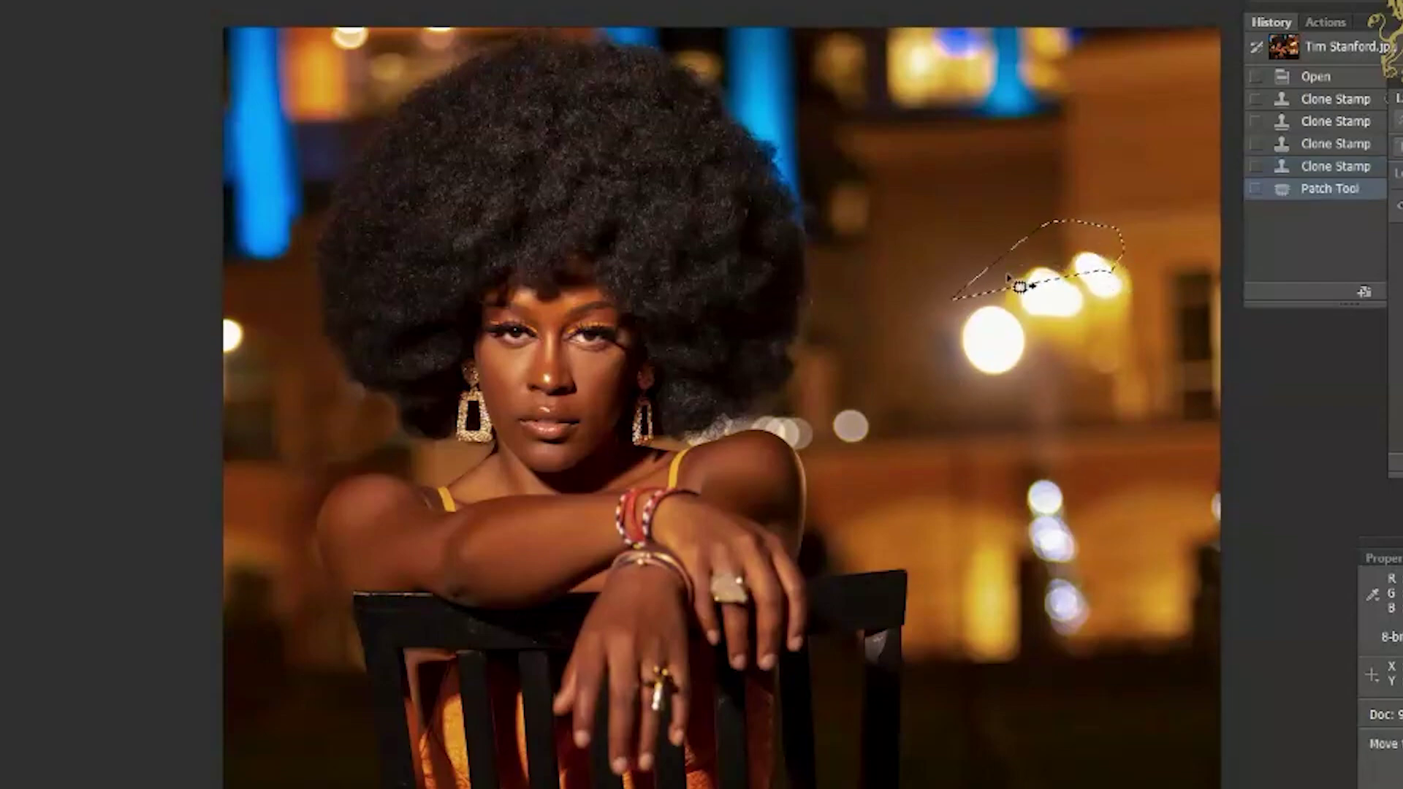
pyautogui.hotkey('ctrl', 'd')
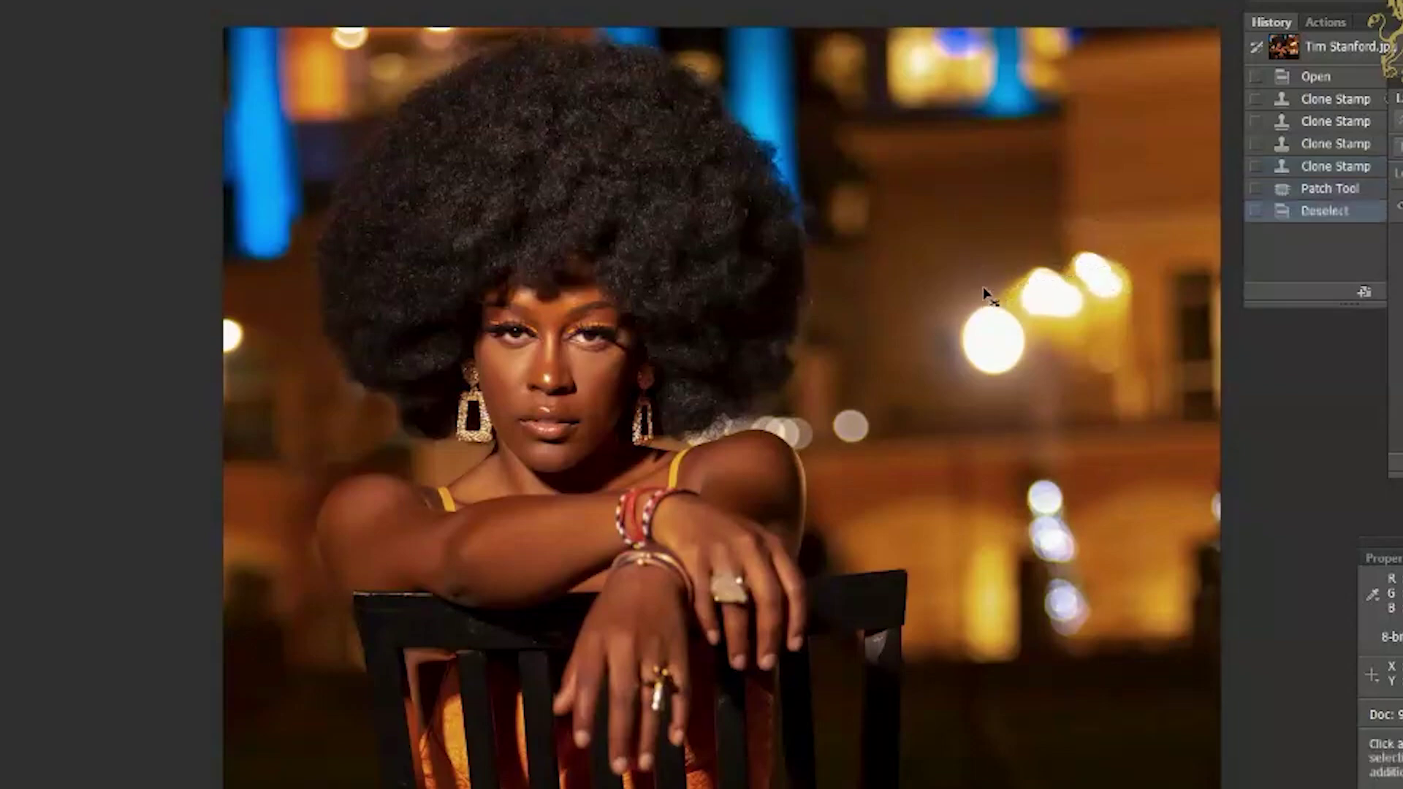
pyautogui.moveTo(960, 276); pyautogui.dragTo(1075, 236)
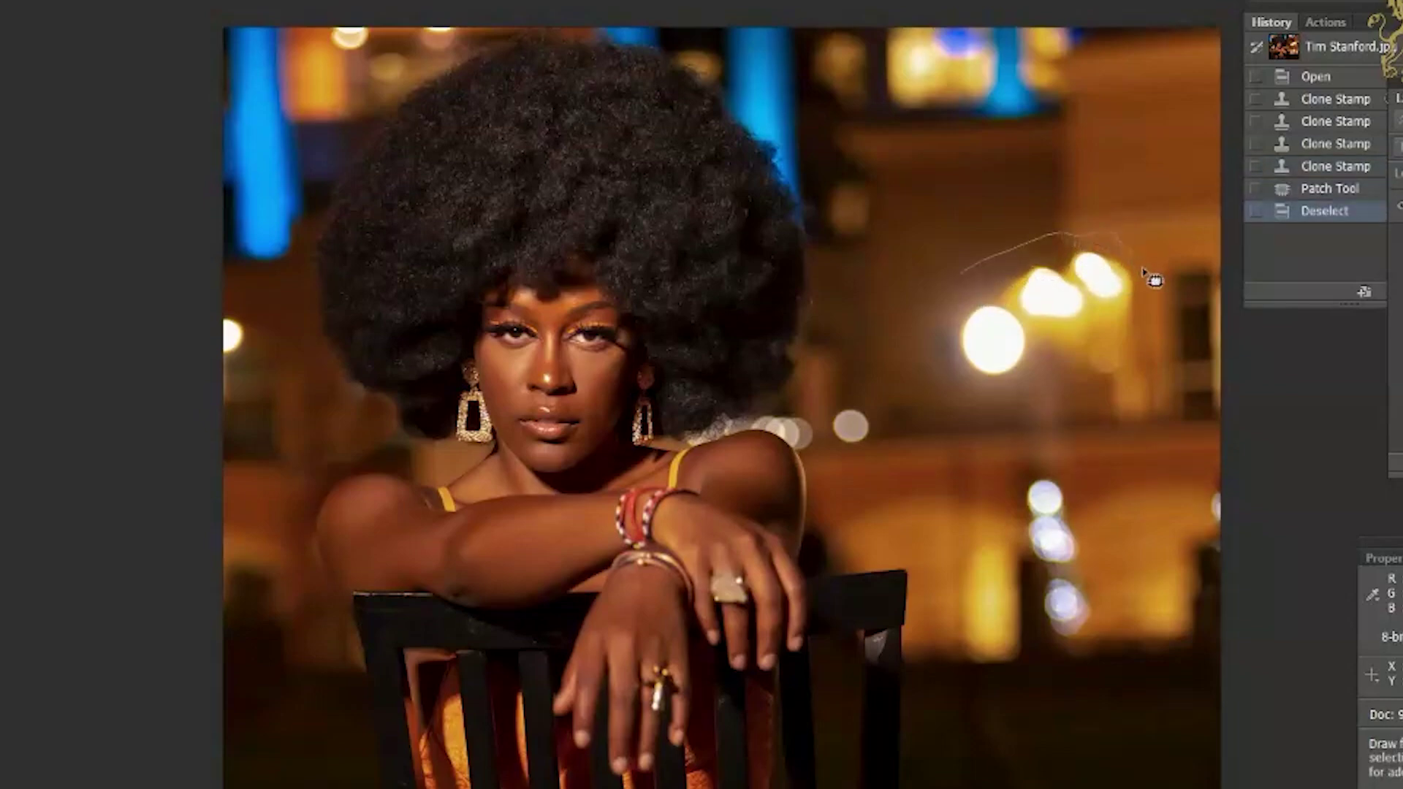
pyautogui.moveTo(1119, 377)
pyautogui.mouseDown()
pyautogui.moveTo(1023, 409)
pyautogui.moveTo(916, 393)
pyautogui.moveTo(939, 285)
pyautogui.moveTo(961, 278)
pyautogui.mouseUp()
pyautogui.moveTo(1040, 297)
pyautogui.mouseDown()
pyautogui.moveTo(927, 168)
pyautogui.moveTo(963, 167)
pyautogui.mouseUp()
pyautogui.hotkey('ctrl', 'd')
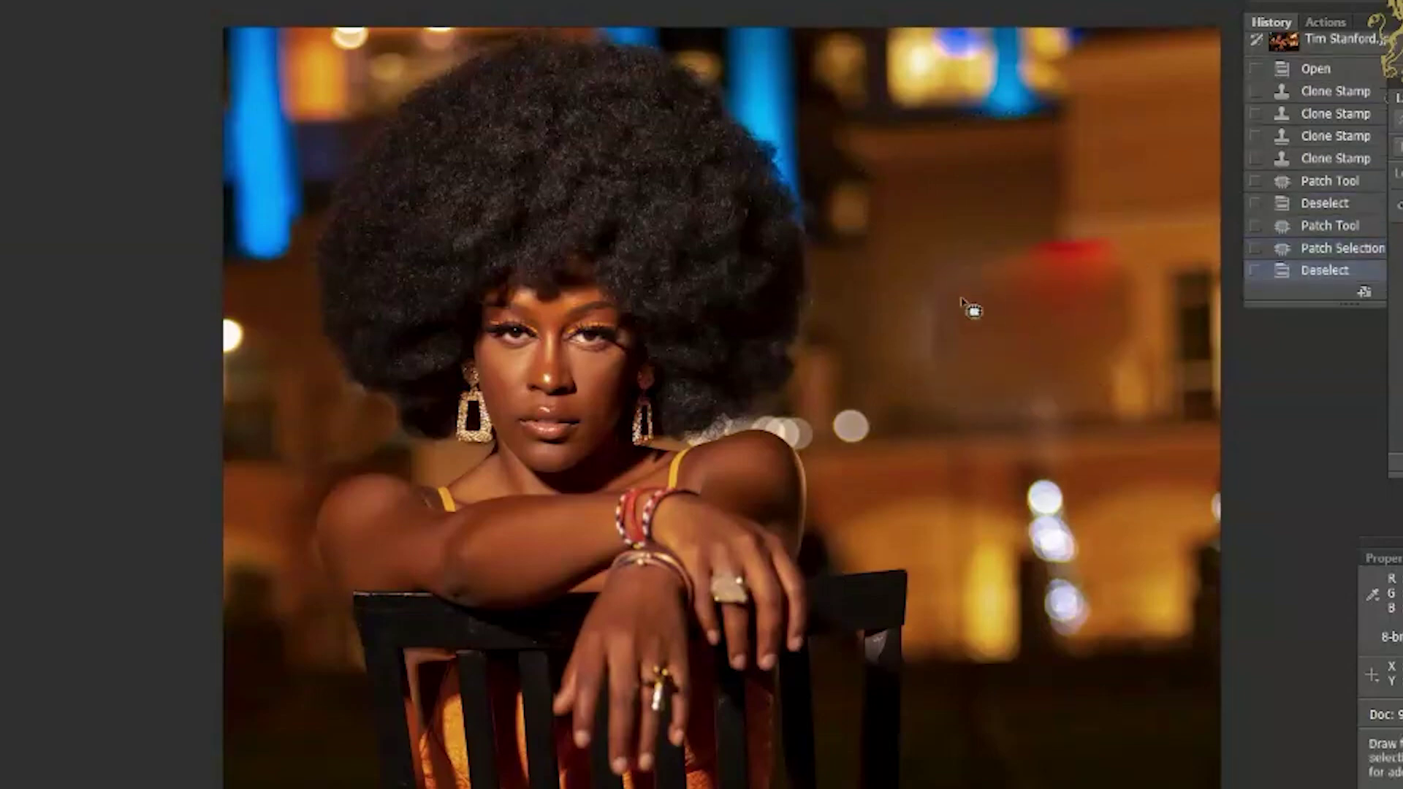
# - Patch the leftover halo and red smear where the street lights were, using clean areas of the wall above
pyautogui.moveTo(948, 268)
pyautogui.mouseDown()
pyautogui.moveTo(995, 366)
pyautogui.moveTo(979, 384)
pyautogui.moveTo(898, 348)
pyautogui.moveTo(880, 306)
pyautogui.moveTo(948, 256)
pyautogui.mouseUp()
pyautogui.moveTo(971, 317); pyautogui.dragTo(989, 212)
pyautogui.hotkey('ctrl', 'd')
pyautogui.moveTo(973, 259)
pyautogui.mouseDown()
pyautogui.moveTo(1059, 207)
pyautogui.moveTo(1123, 204)
pyautogui.moveTo(1143, 216)
pyautogui.moveTo(1146, 271)
pyautogui.moveTo(1086, 307)
pyautogui.moveTo(995, 296)
pyautogui.moveTo(974, 249)
pyautogui.moveTo(1053, 195)
pyautogui.moveTo(1053, 157)
pyautogui.moveTo(1089, 112)
pyautogui.moveTo(1071, 151)
pyautogui.mouseUp()
pyautogui.hotkey('ctrl', 'd')
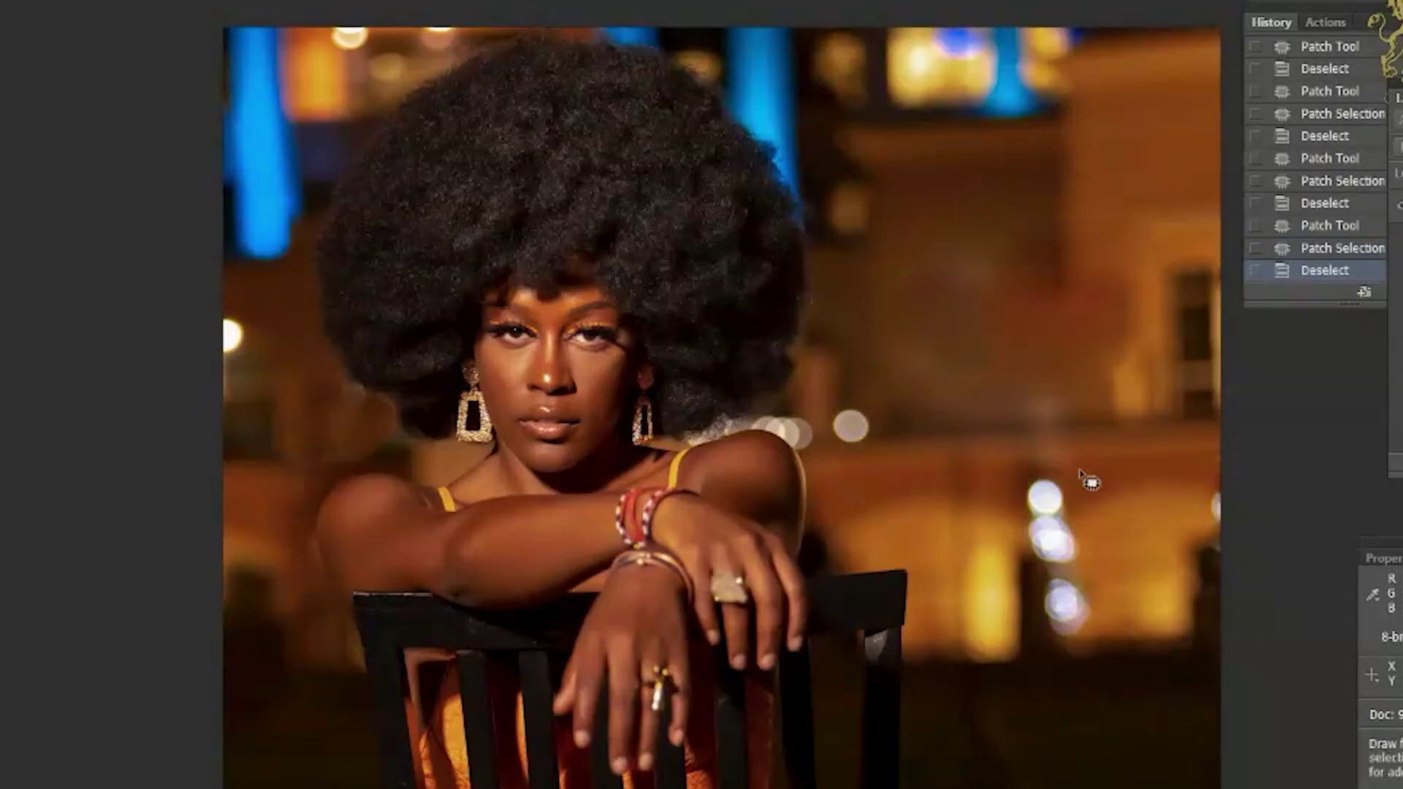
# - Patch the vertical row of three small lights on the building with the neighbouring yellow-lit wall
pyautogui.moveTo(1061, 473)
pyautogui.mouseDown()
pyautogui.moveTo(1100, 499)
pyautogui.moveTo(1109, 533)
pyautogui.mouseUp()
pyautogui.moveTo(1108, 606)
pyautogui.mouseDown()
pyautogui.moveTo(1069, 630)
pyautogui.moveTo(1034, 629)
pyautogui.moveTo(996, 579)
pyautogui.moveTo(1011, 471)
pyautogui.moveTo(1035, 454)
pyautogui.mouseUp()
pyautogui.moveTo(1067, 532)
pyautogui.mouseDown()
pyautogui.moveTo(1146, 519)
pyautogui.moveTo(1131, 555)
pyautogui.moveTo(1177, 541)
pyautogui.mouseUp()
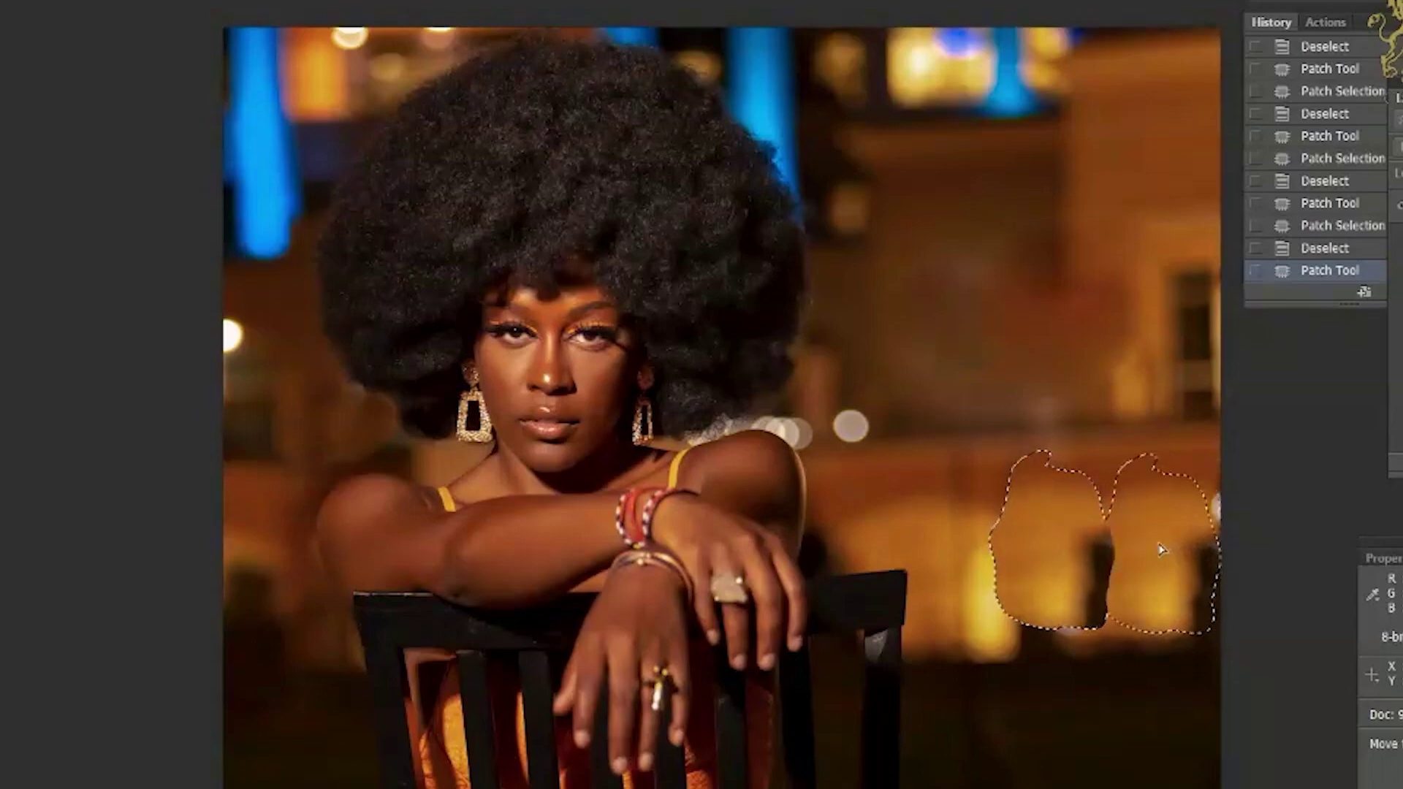
pyautogui.moveTo(1064, 583); pyautogui.dragTo(991, 330)
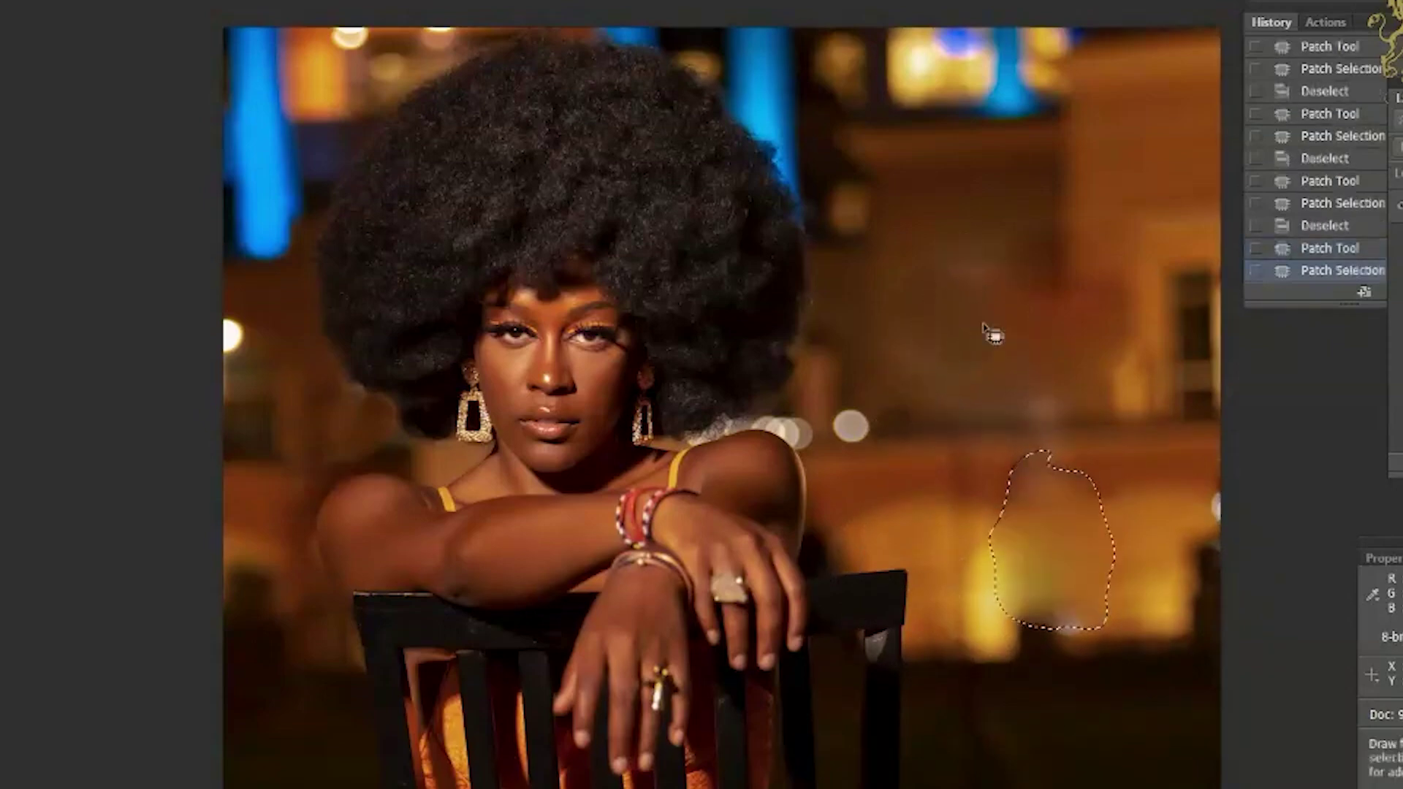
pyautogui.hotkey('ctrl', 'd')
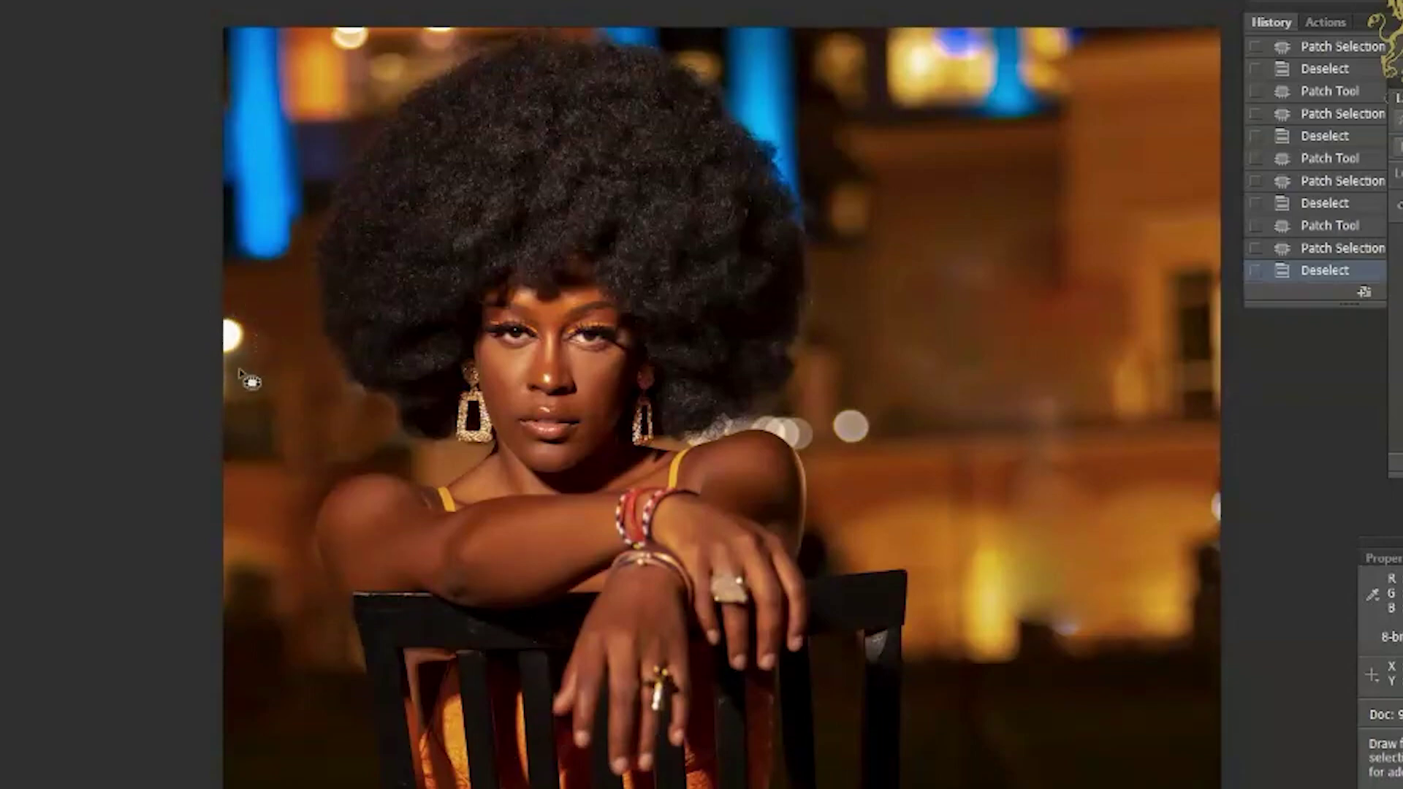
# - Patch the round bright light at the photo's left edge and the small spot beneath it with the darker background below
pyautogui.moveTo(231, 341); pyautogui.dragTo(235, 392)
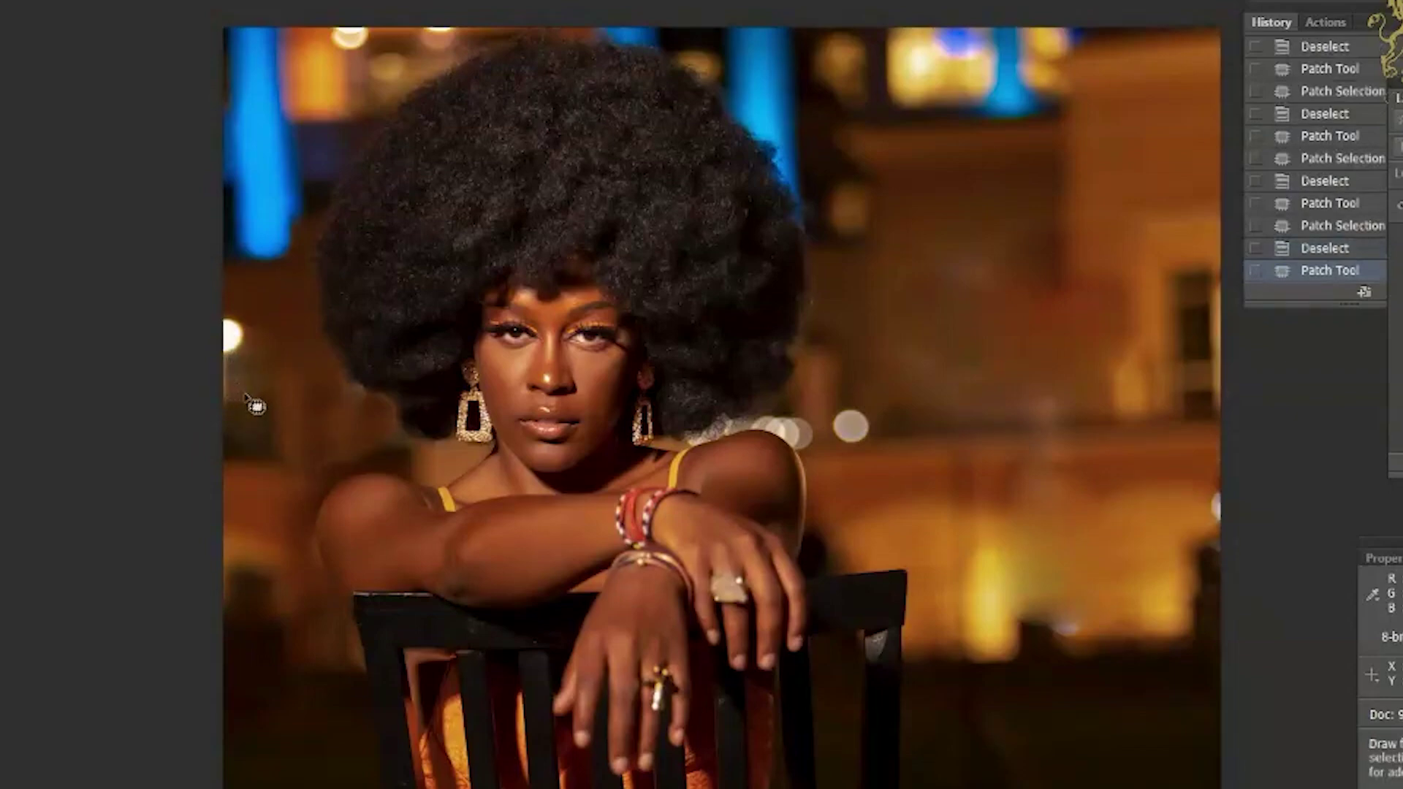
pyautogui.hotkey('ctrl', 'd')
pyautogui.moveTo(255, 326)
pyautogui.mouseDown()
pyautogui.moveTo(224, 327)
pyautogui.moveTo(248, 387)
pyautogui.moveTo(268, 344)
pyautogui.mouseUp()
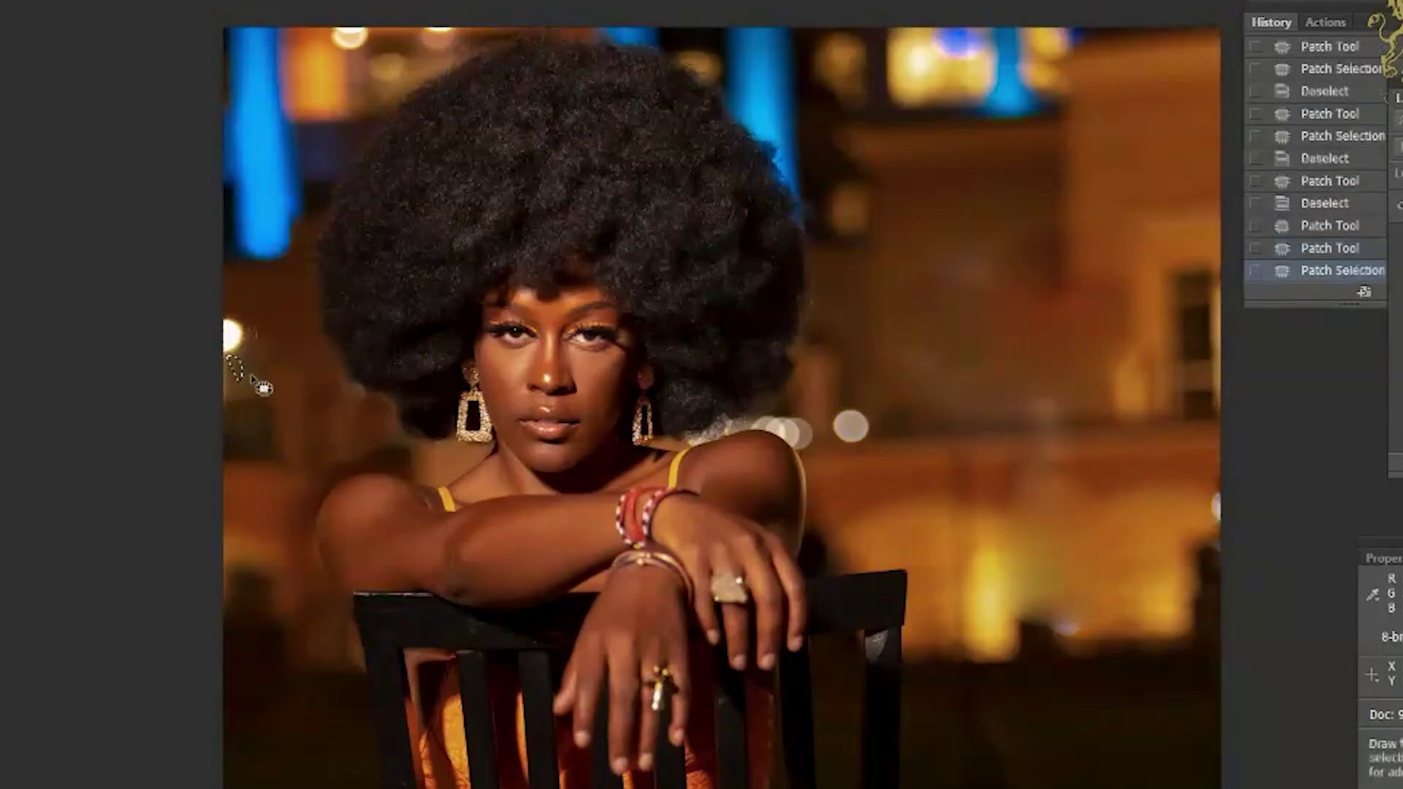
pyautogui.hotkey('ctrl', 'd')
pyautogui.moveTo(265, 324)
pyautogui.mouseDown()
pyautogui.moveTo(246, 301)
pyautogui.moveTo(214, 312)
pyautogui.mouseUp()
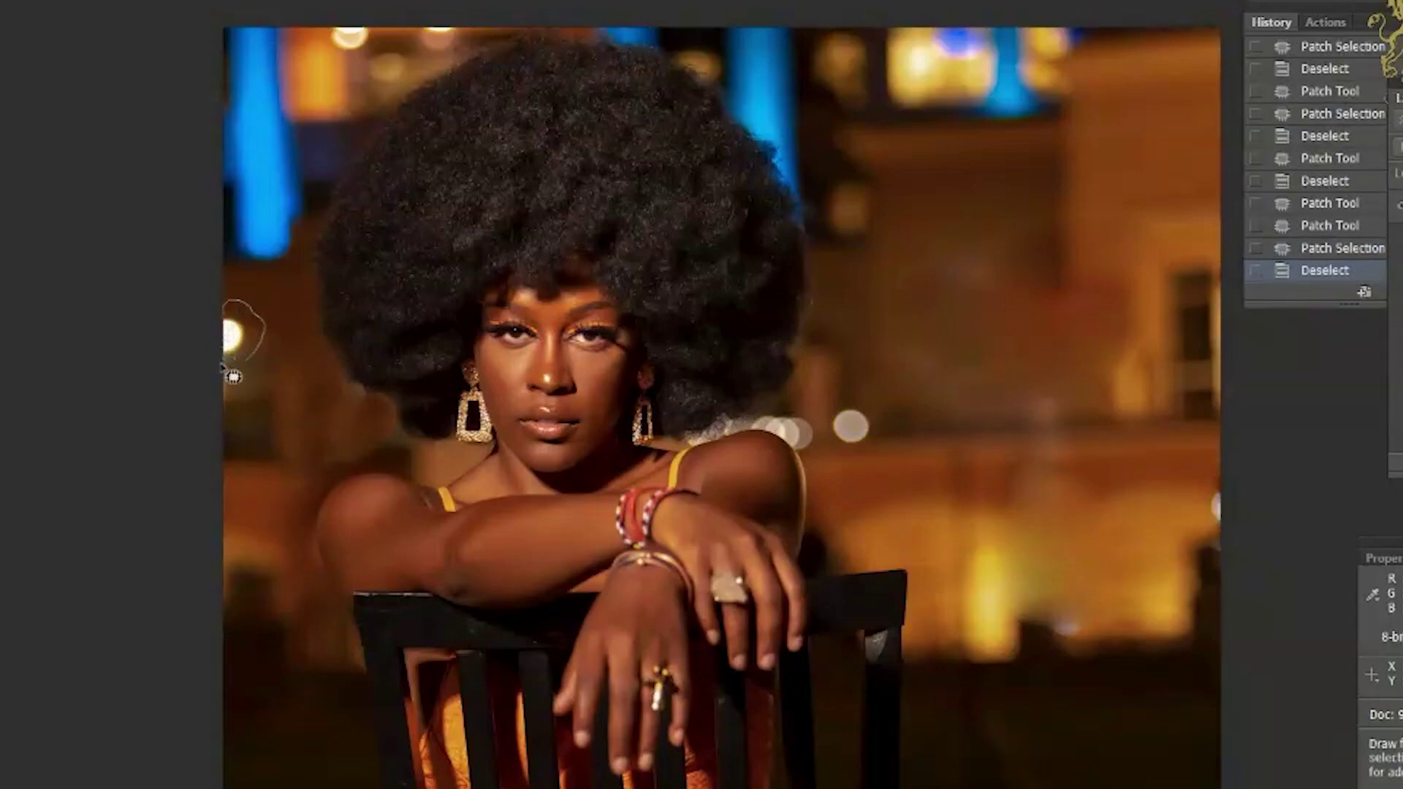
pyautogui.moveTo(252, 364); pyautogui.dragTo(237, 438)
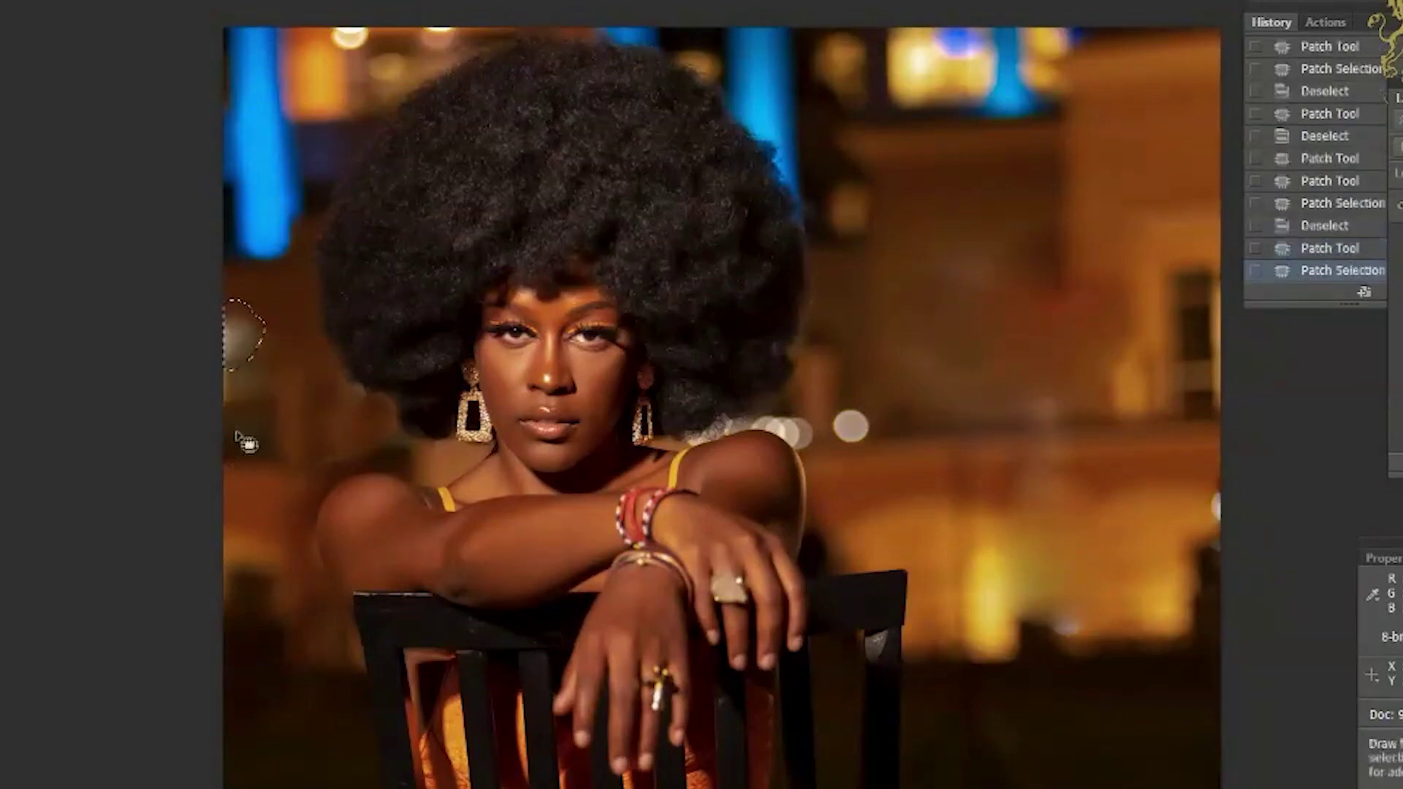
pyautogui.hotkey('ctrl', 'd')
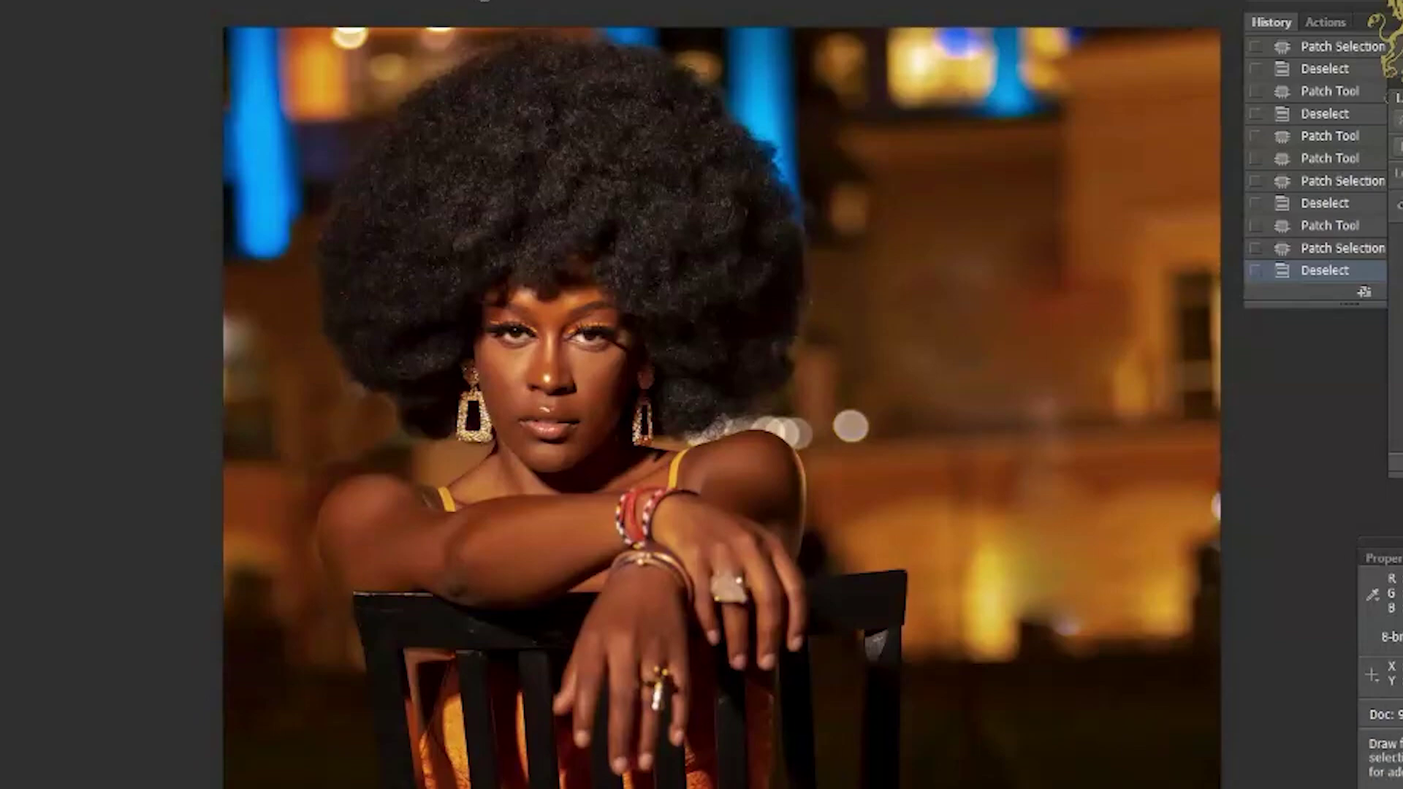
# - Close the retouched afro portrait without saving the changes
pyautogui.press('v')
pyautogui.hotkey('ctrl', 'w')
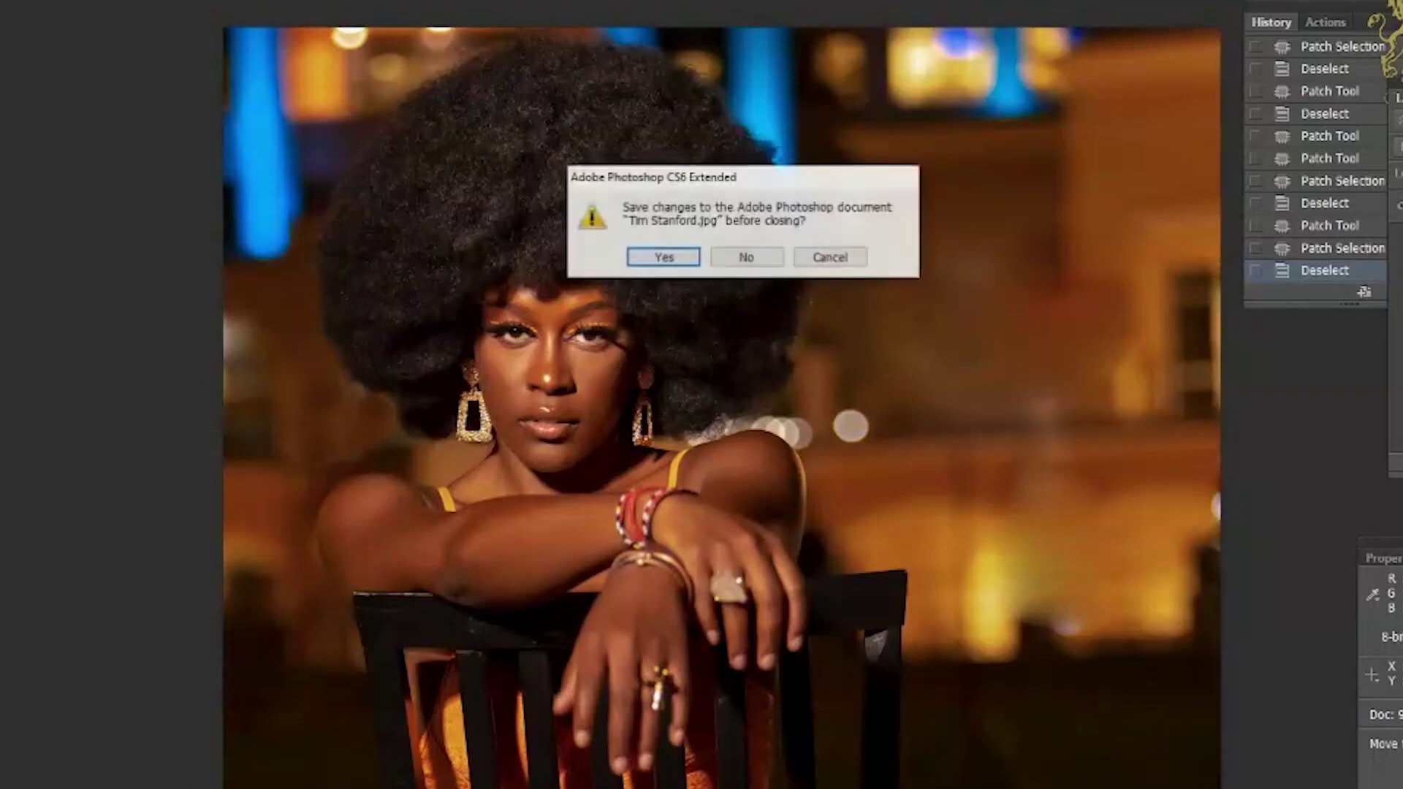
pyautogui.click(726, 260)
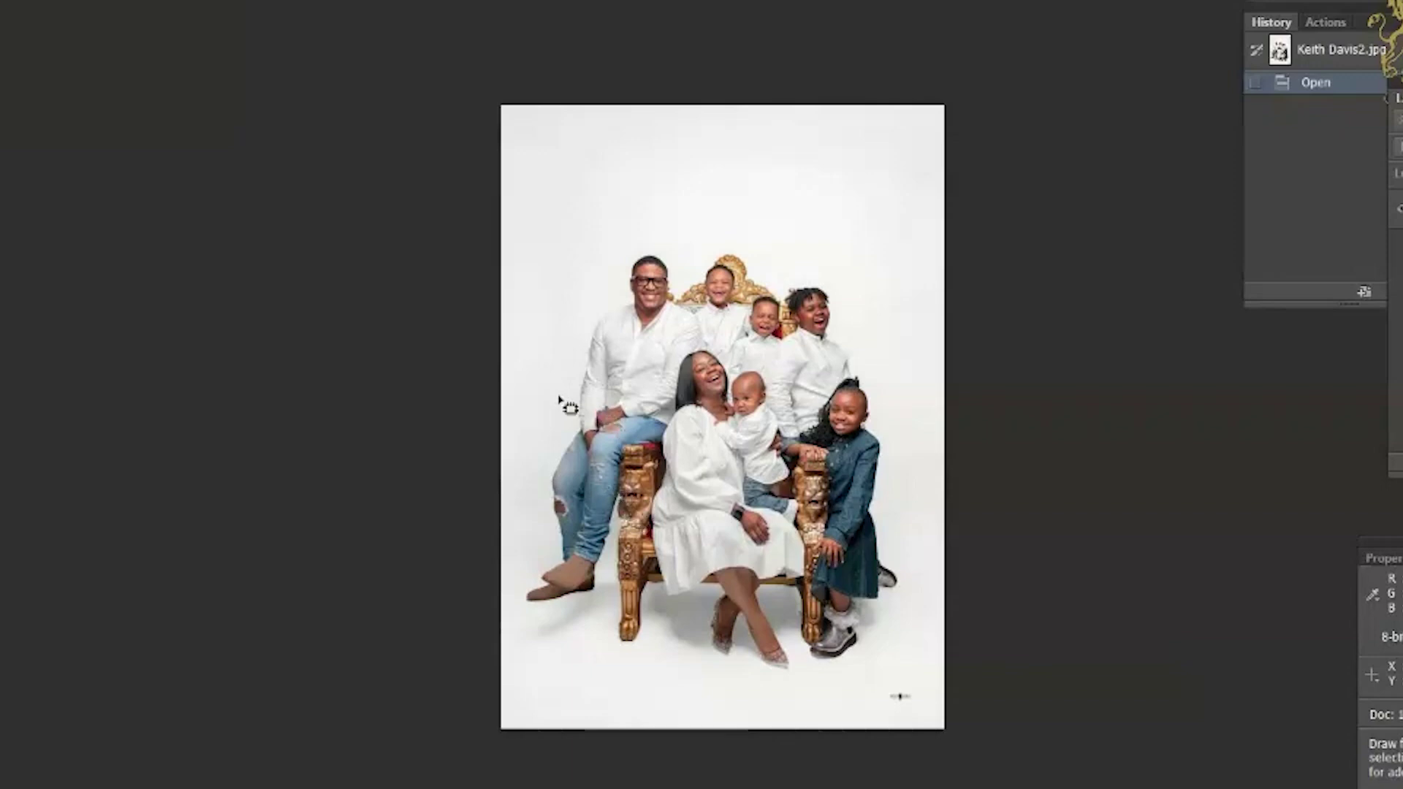
# - Switch from the family group photo to the maternity portrait with the pink dress to examine it
pyautogui.press('v')
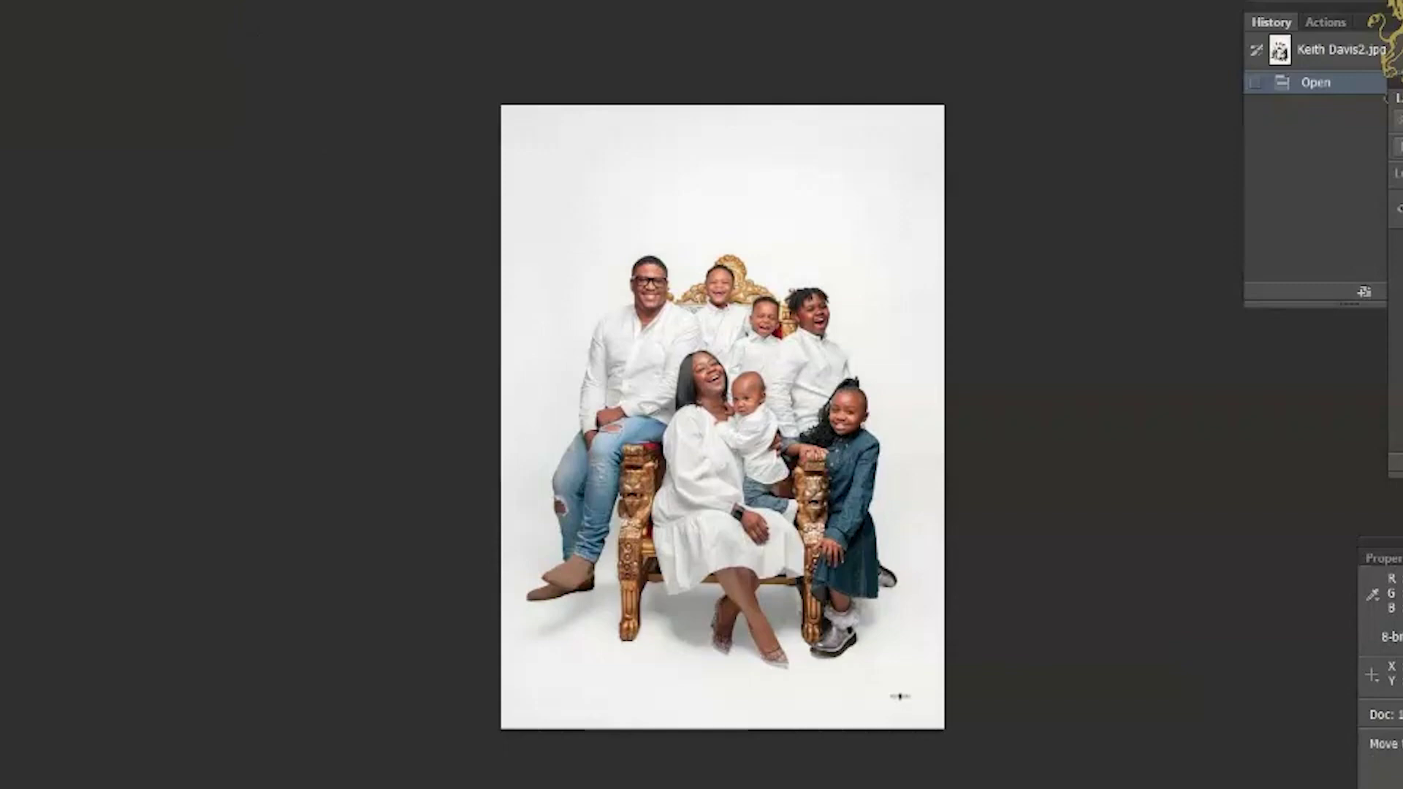
pyautogui.hotkey('ctrl', 'Tab')
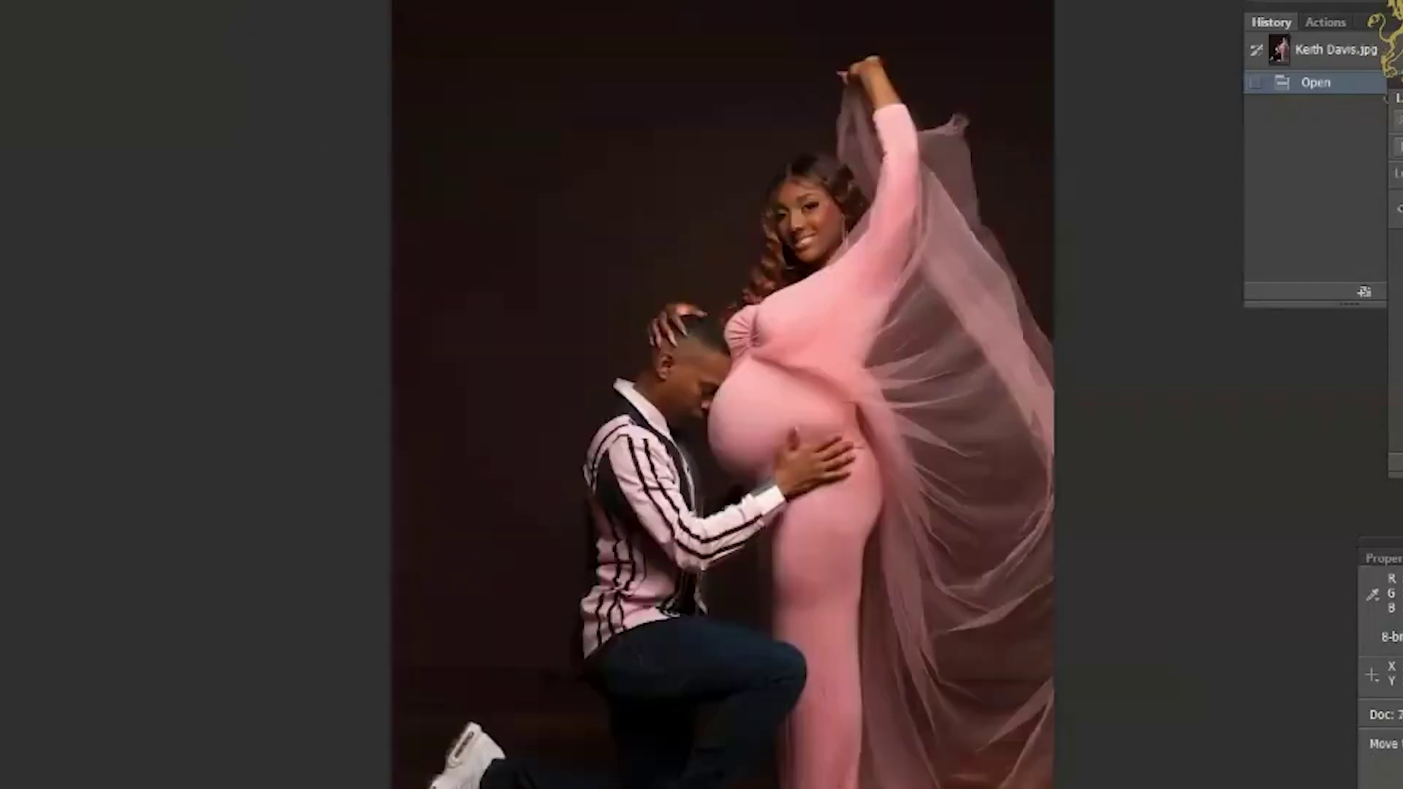
pyautogui.press('l')
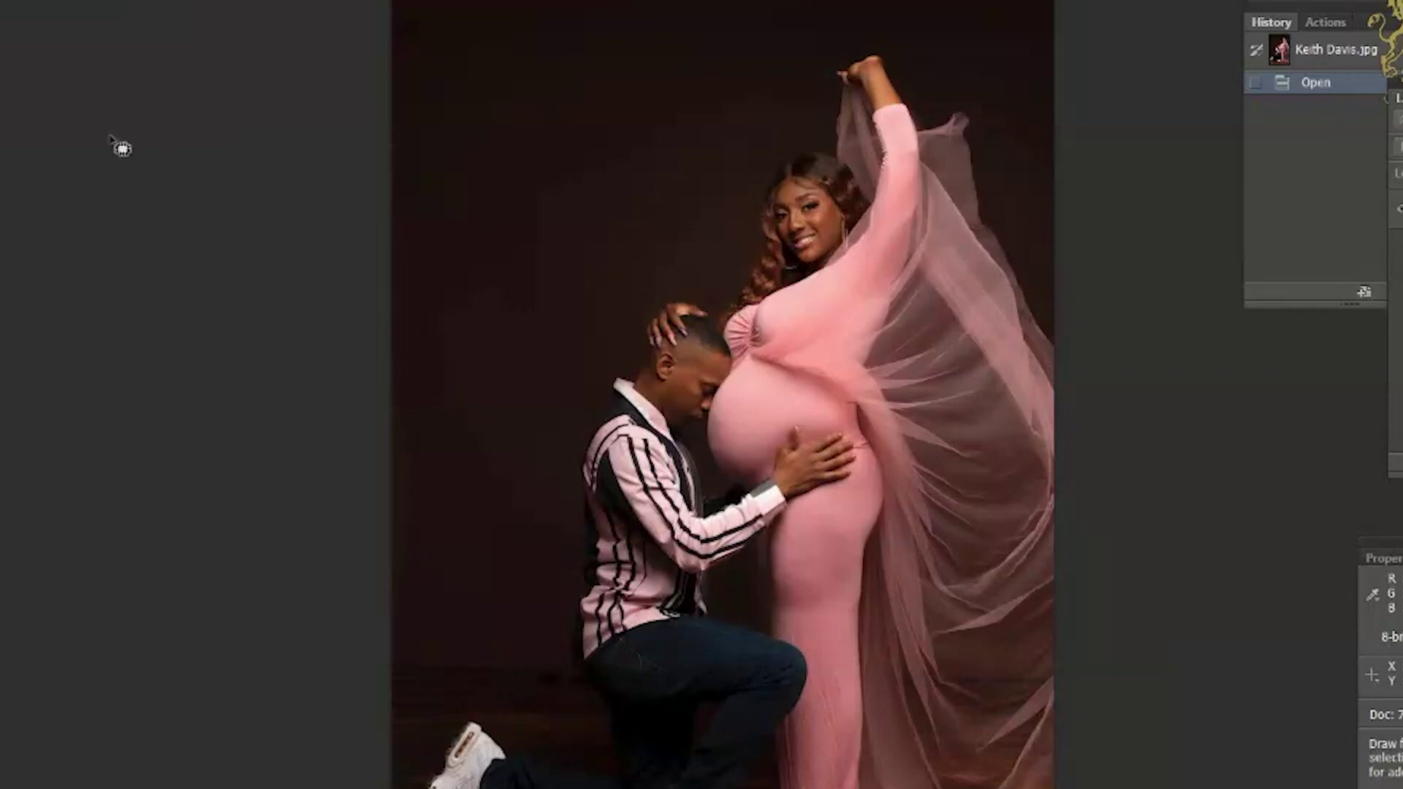
pyautogui.press('v')
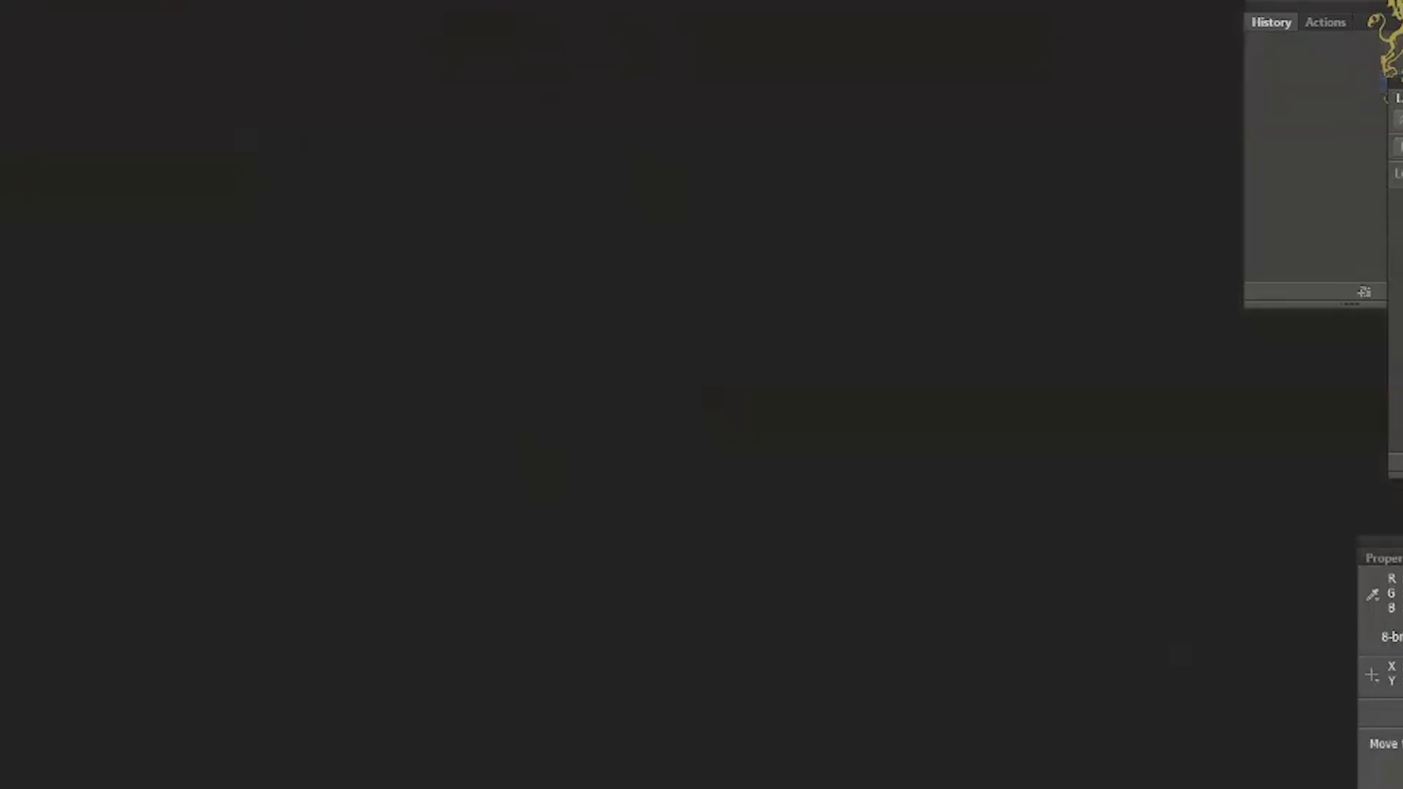